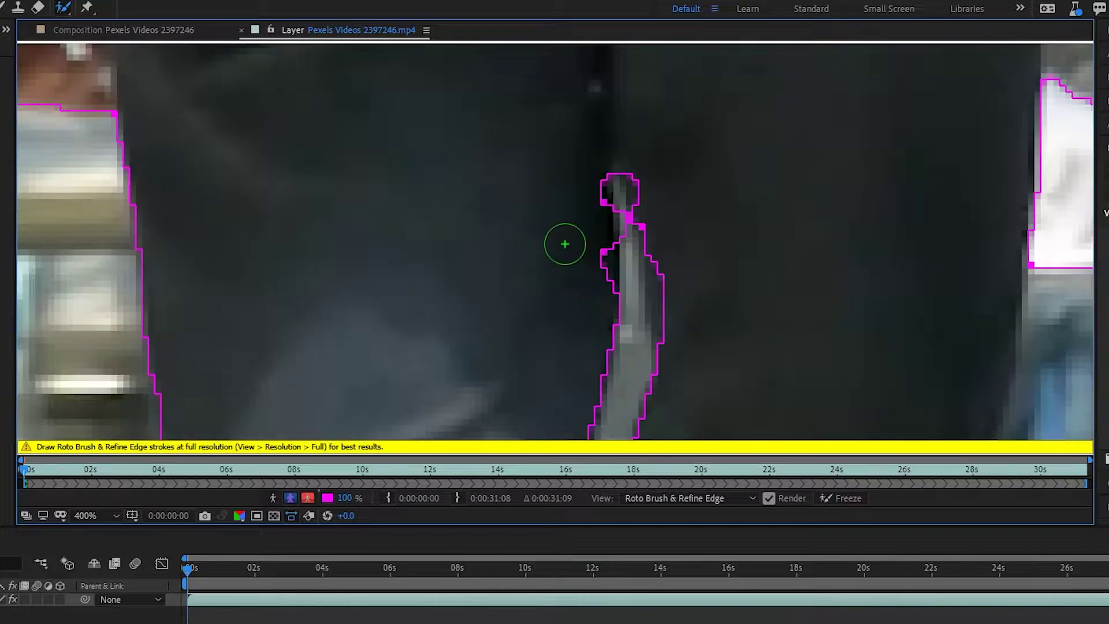
- Paint foreground Roto Brush strokes along the man's left upper sleeve to add it to the selection
scroll(691, 339, down, 4)
drag(705, 370, 702, 298)
drag(670, 68, 691, 115)
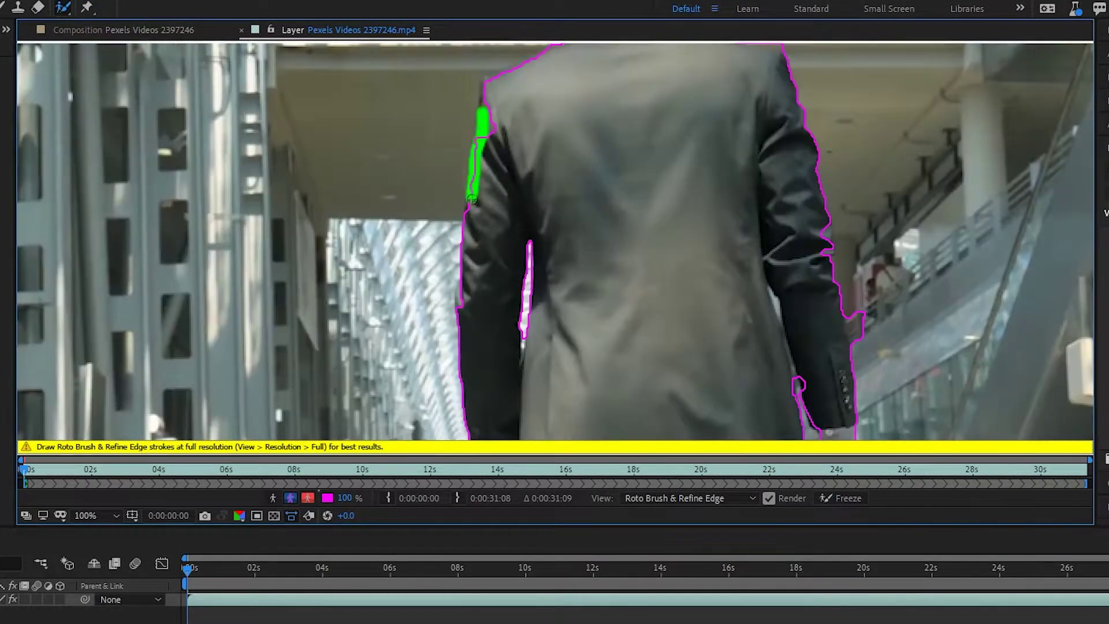
- Refine the selection around the man's arms, subtracting the background gaps between the sleeves and the jacket
drag(885, 145, 875, 35)
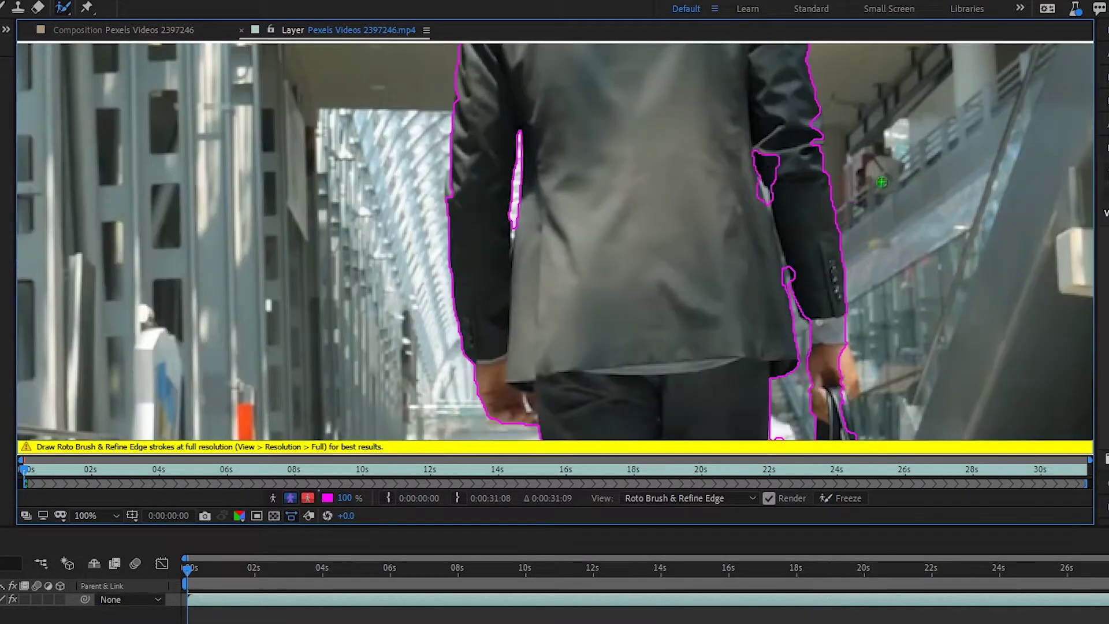
mouse_move(511, 234)
mouse_down()
mouse_move(507, 174)
mouse_move(512, 223)
mouse_up()
drag(795, 272, 700, 271)
scroll(793, 265, up, 1)
drag(883, 72, 931, 287)
drag(773, 105, 780, 332)
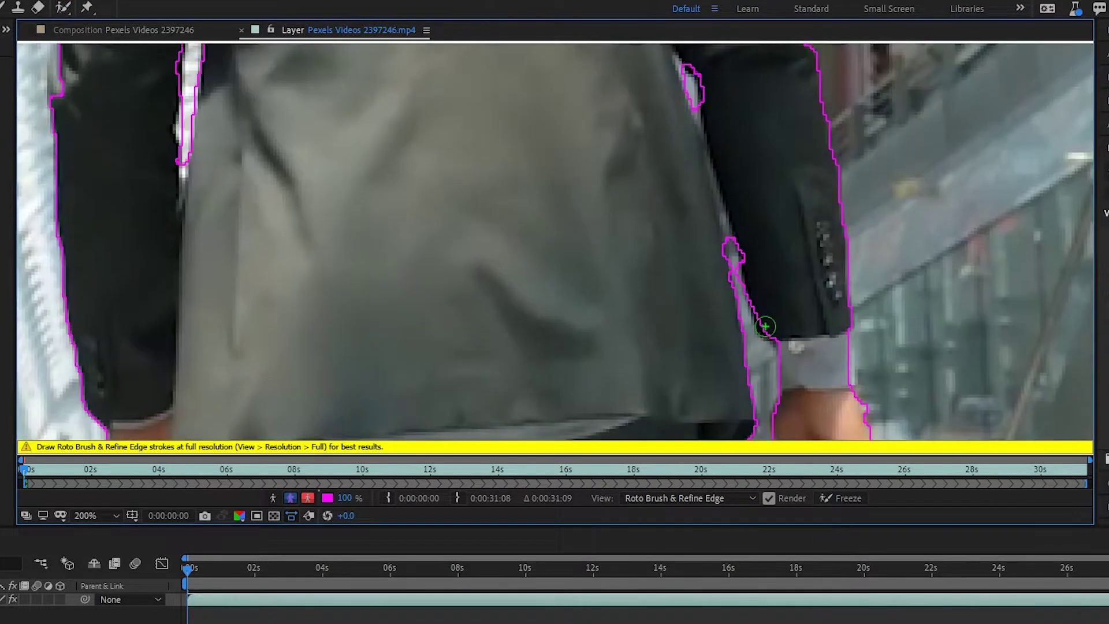
drag(716, 199, 725, 231)
drag(703, 134, 728, 232)
- Refine the Roto Brush edge along the man's left shoulder and neck
mouse_move(905, 111)
mouse_down()
mouse_move(933, 217)
mouse_move(818, 263)
mouse_up()
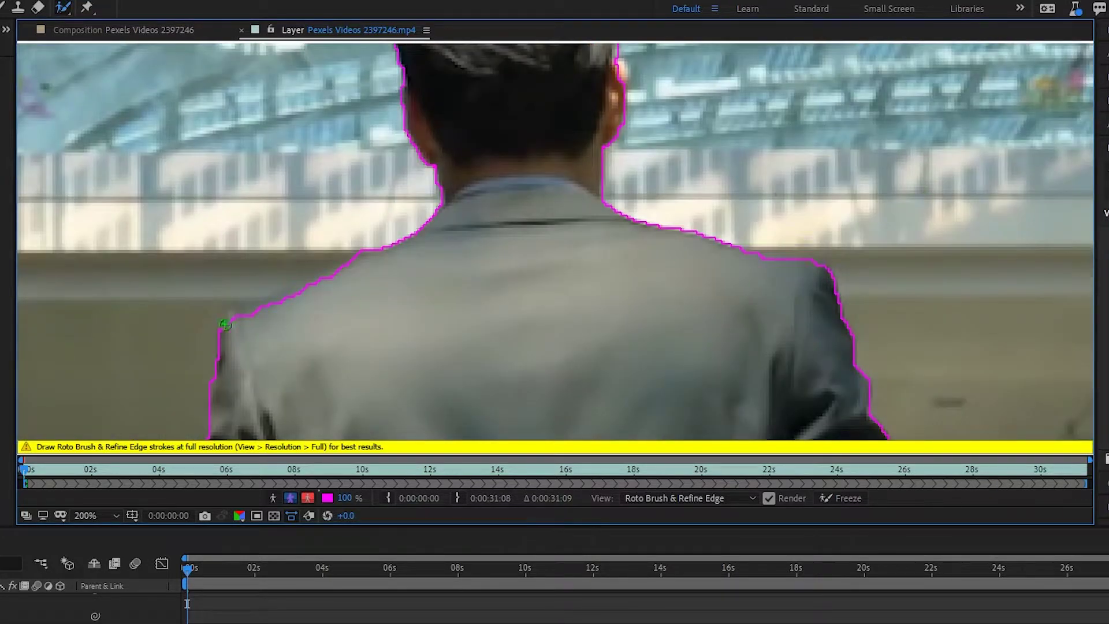
drag(252, 316, 439, 168)
drag(399, 387, 517, 89)
drag(533, 405, 509, 89)
scroll(510, 89, down, 2)
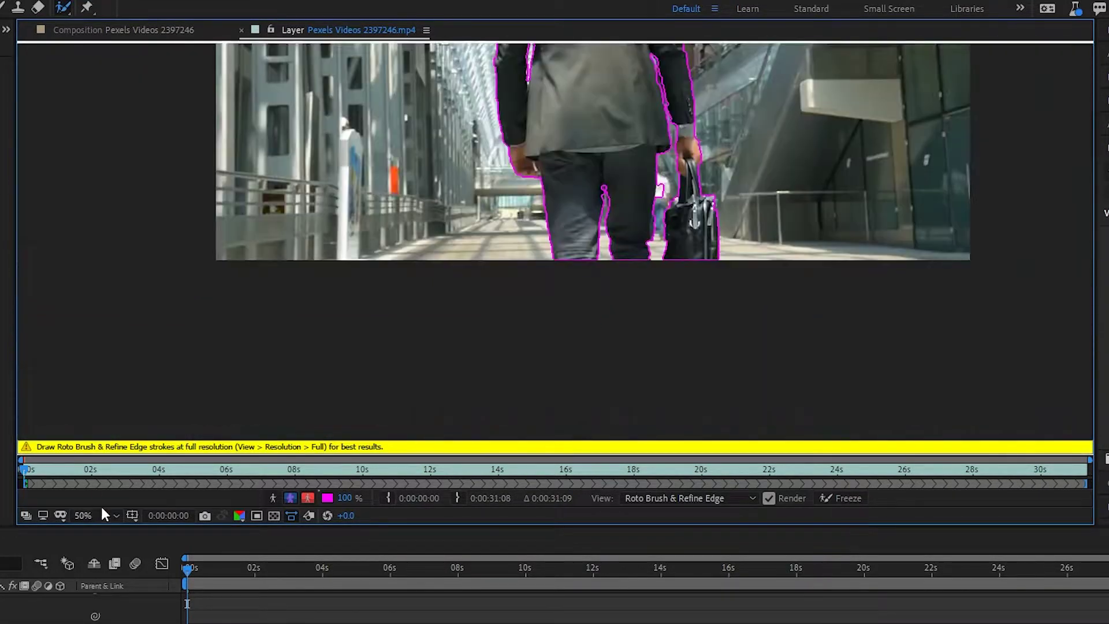
- Fit the whole frame in the viewer and advance frame by frame to 0:00:00:11 to propagate the selection
click(95, 516)
click(95, 353)
click(187, 604)
key(Page_Down)
key(Page_Down)
key(Page_Down)
key(Page_Down)
key(Page_Down)
key(Page_Down)
key(Page_Down)
key(Page_Down)
key(Page_Down)
key(Page_Down)
key(Page_Down)
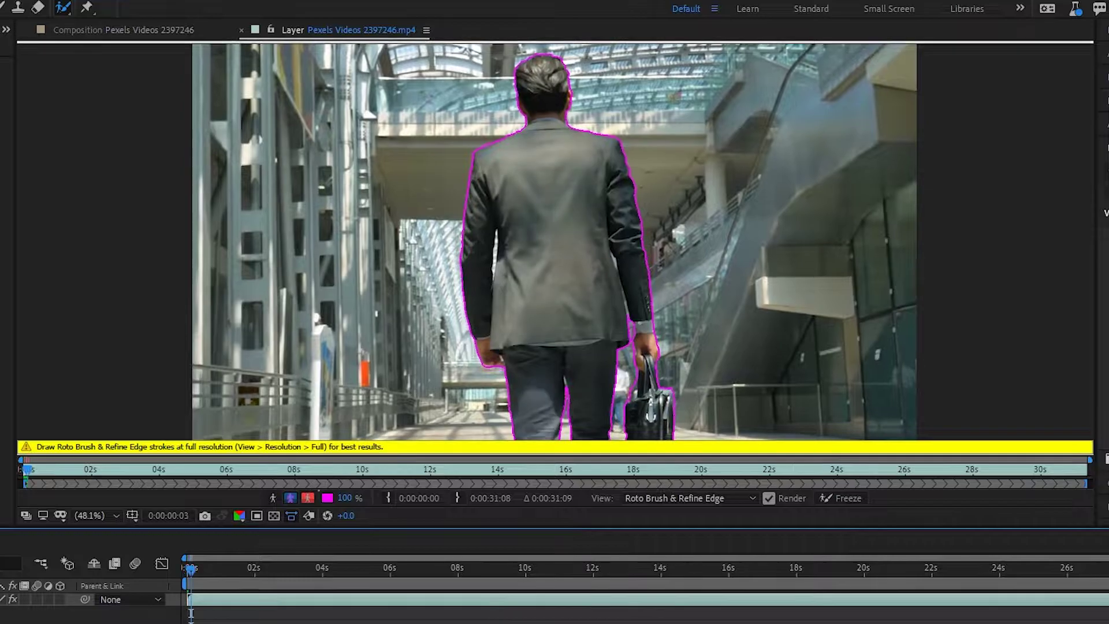
- Correct the selection at 0:00:00:11 by subtracting the background between the man's right arm and jacket
scroll(498, 368, up, 3)
drag(498, 368, 300, 168)
drag(784, 412, 484, 342)
drag(727, 140, 737, 352)
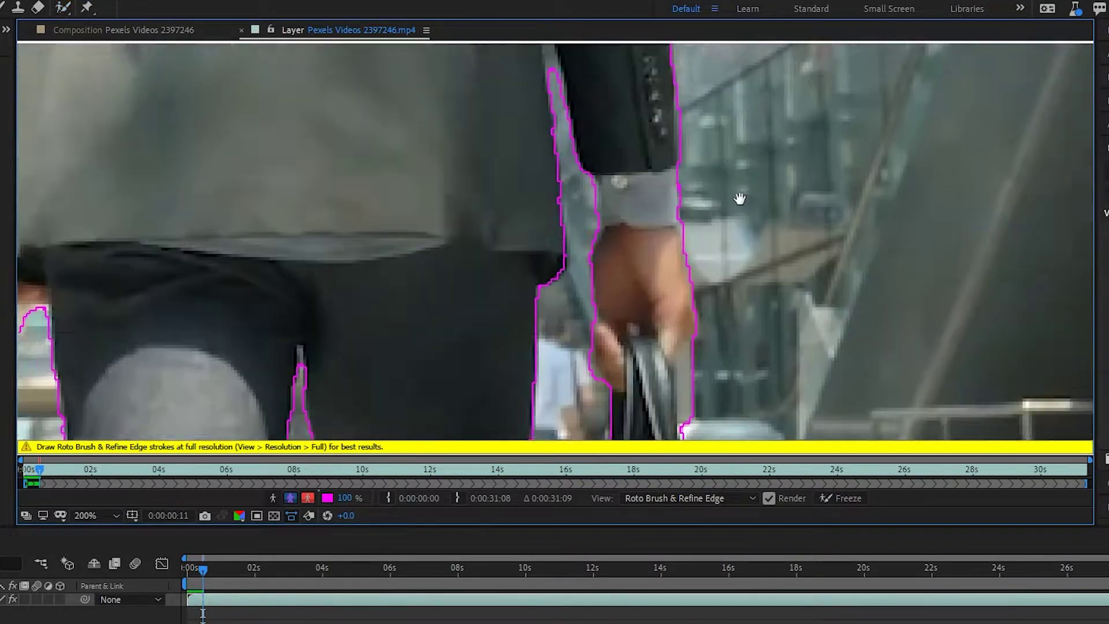
drag(615, 101, 744, 367)
drag(678, 205, 690, 75)
scroll(609, 208, down, 2)
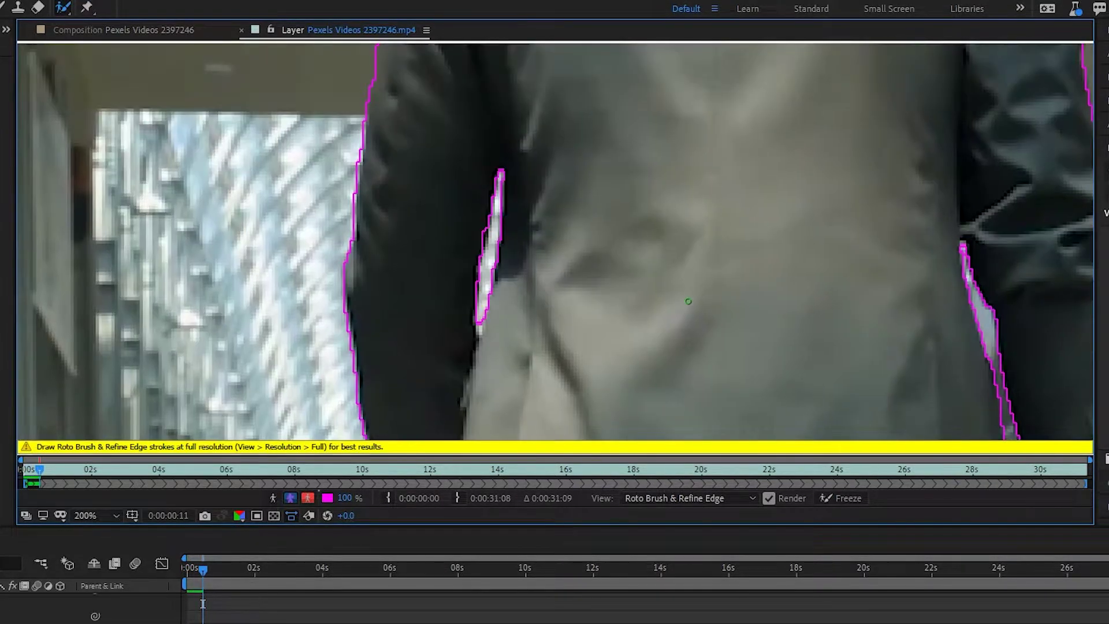
- Play the clip forward to about 0:00:01:21 to propagate the selection and check the man's outline
key(space)
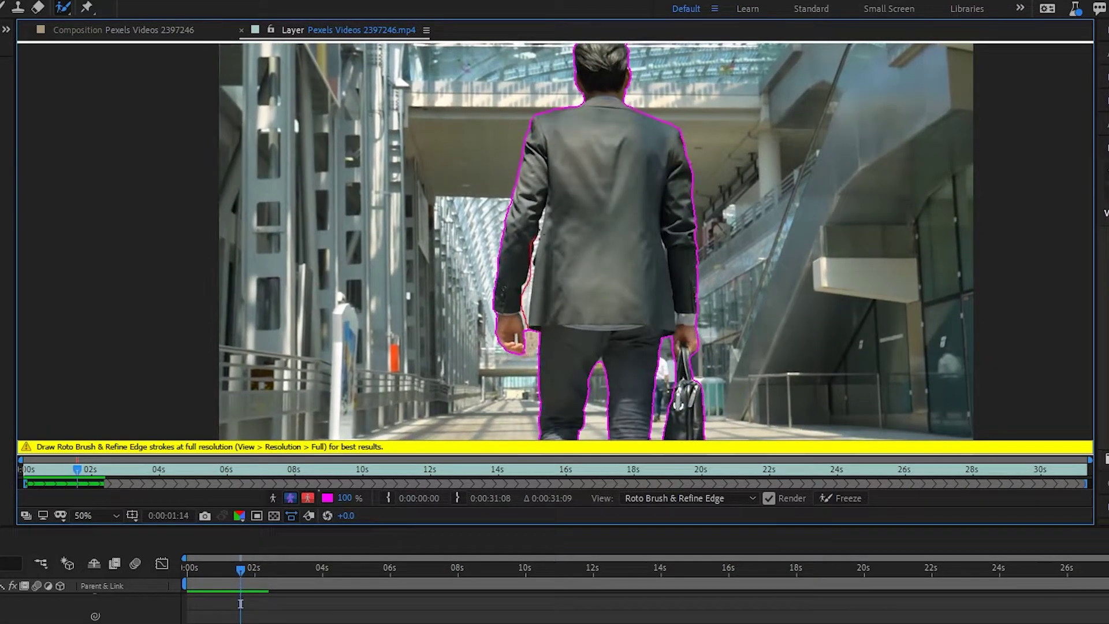
key(period)
scroll(564, 285, down, 3)
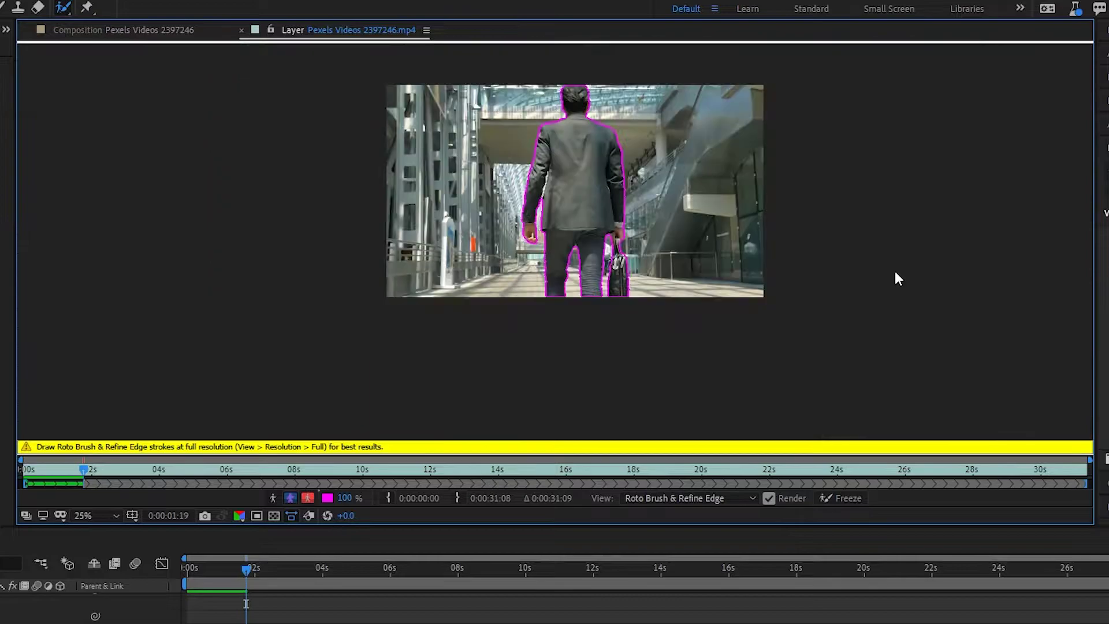
key(shift+slash)
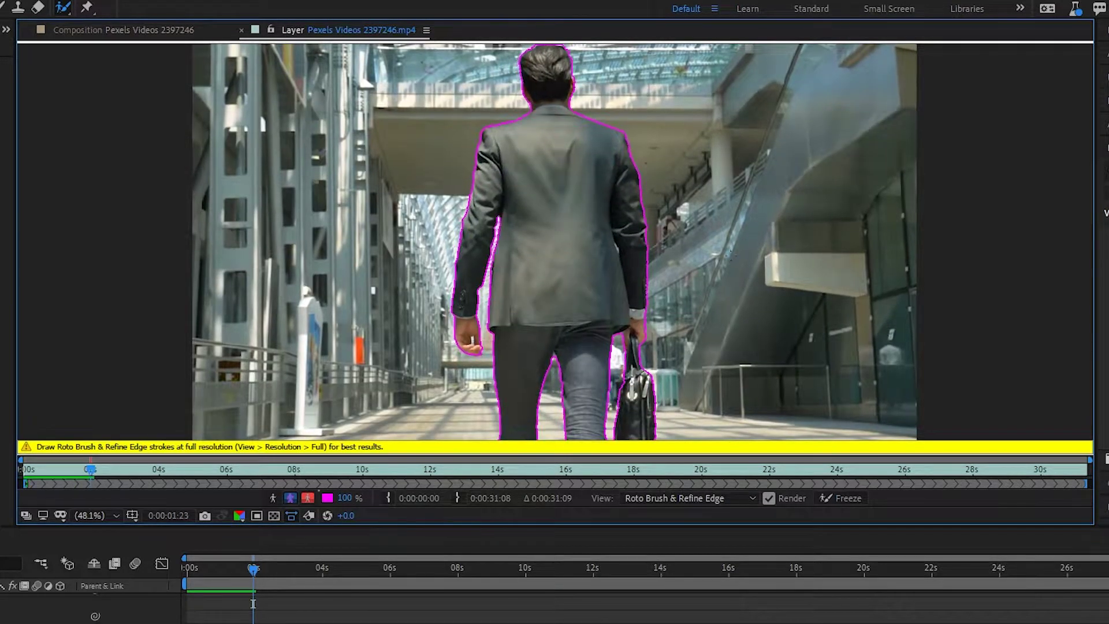
scroll(724, 264, up, 2)
drag(393, 191, 364, 358)
scroll(693, 277, down, 3)
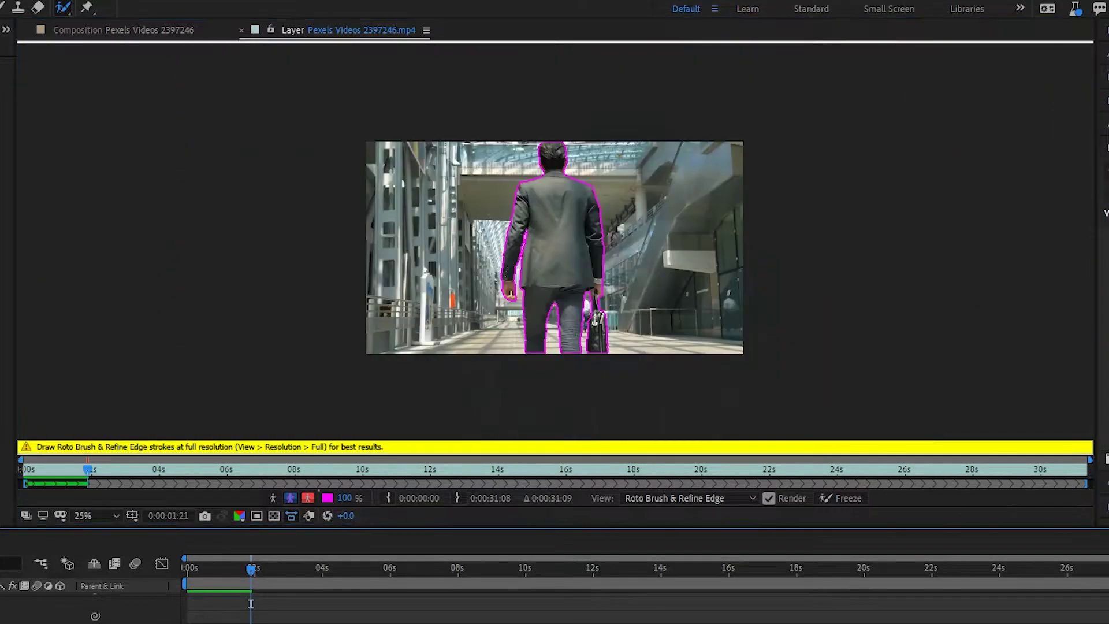
- Advance frame by frame to 0:00:02:07, correcting the gap between the left arm and the jacket
key(Page_Down)
key(Page_Down)
key(Page_Down)
key(Page_Down)
key(Page_Down)
key(Page_Down)
key(Page_Down)
key(Page_Down)
scroll(555, 260, up, 3)
drag(413, 274, 420, 235)
key(Page_Down)
key(Page_Down)
key(Page_Down)
key(Page_Down)
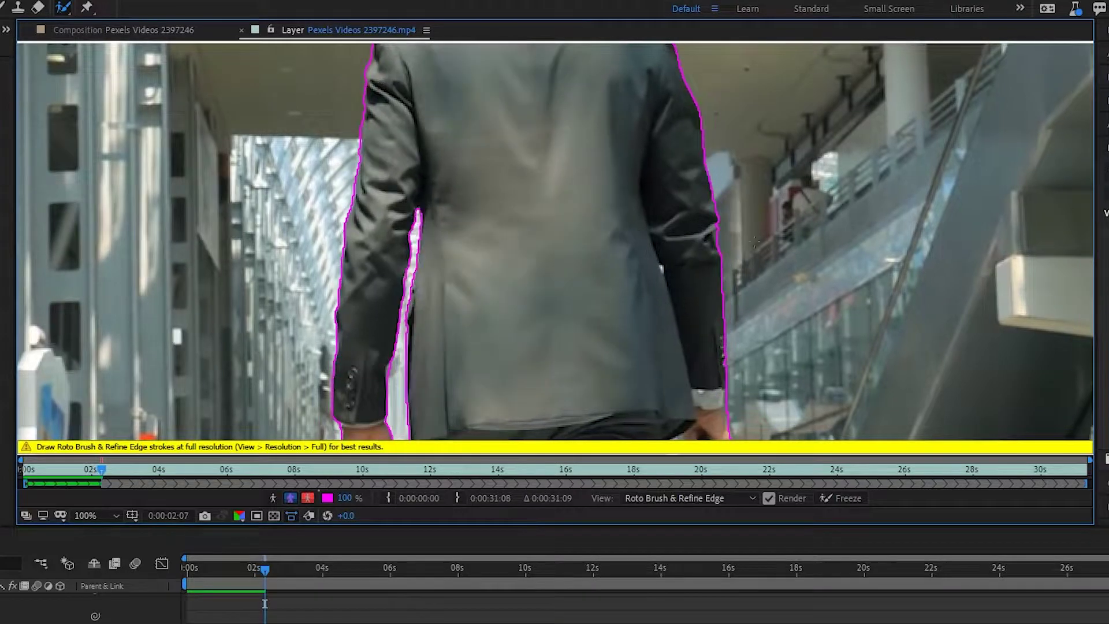
- Continue propagating the selection frame by frame to 0:00:02:19, checking the edges around the legs and briefcase
scroll(789, 241, down, 2)
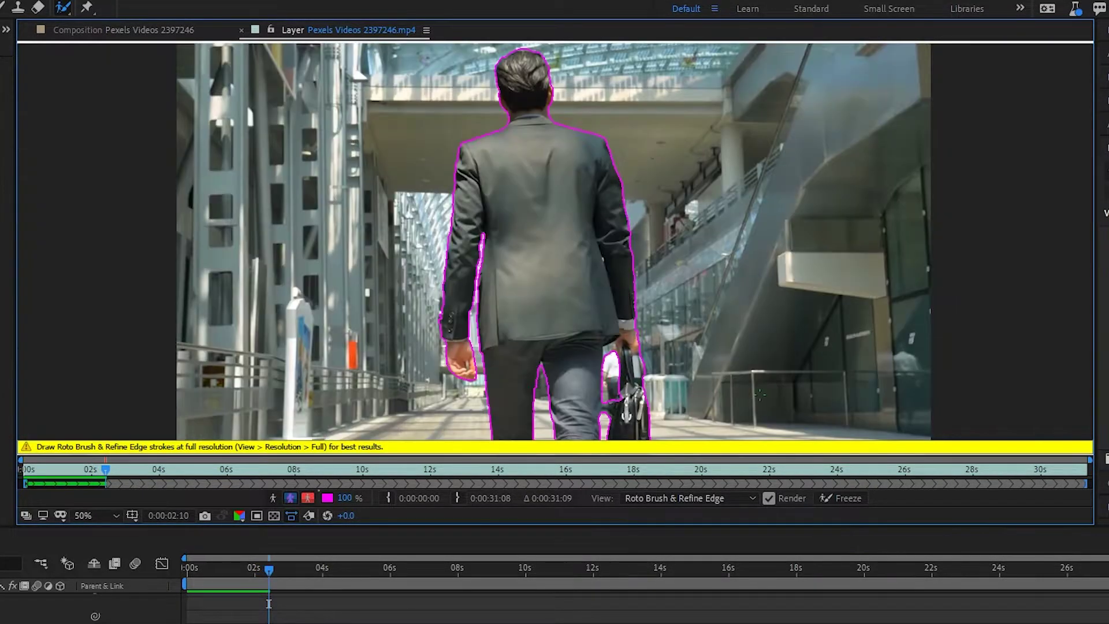
scroll(849, 375, up, 2)
scroll(708, 412, down, 3)
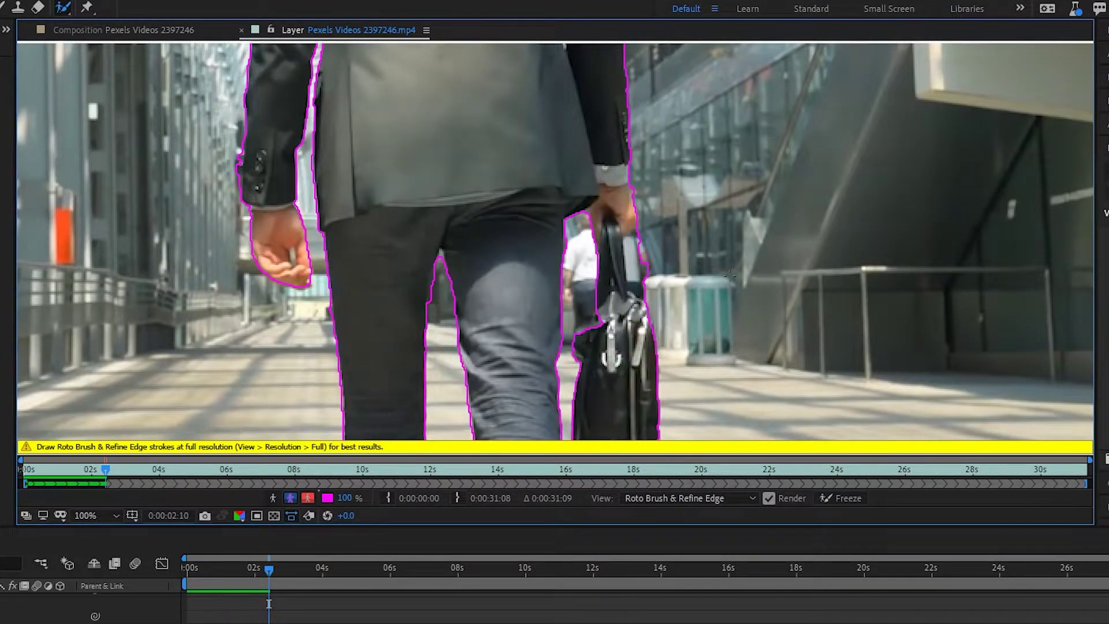
key(Page_Down)
key(Page_Down)
key(Page_Down)
key(Page_Down)
key(Page_Down)
key(Page_Down)
key(Page_Down)
key(Page_Down)
key(Page_Down)
scroll(709, 411, up, 2)
key(Page_Down)
key(Page_Down)
key(Page_Down)
key(Page_Down)
key(Page_Down)
key(Page_Down)
key(Page_Down)
key(Page_Down)
key(Page_Down)
key(Page_Down)
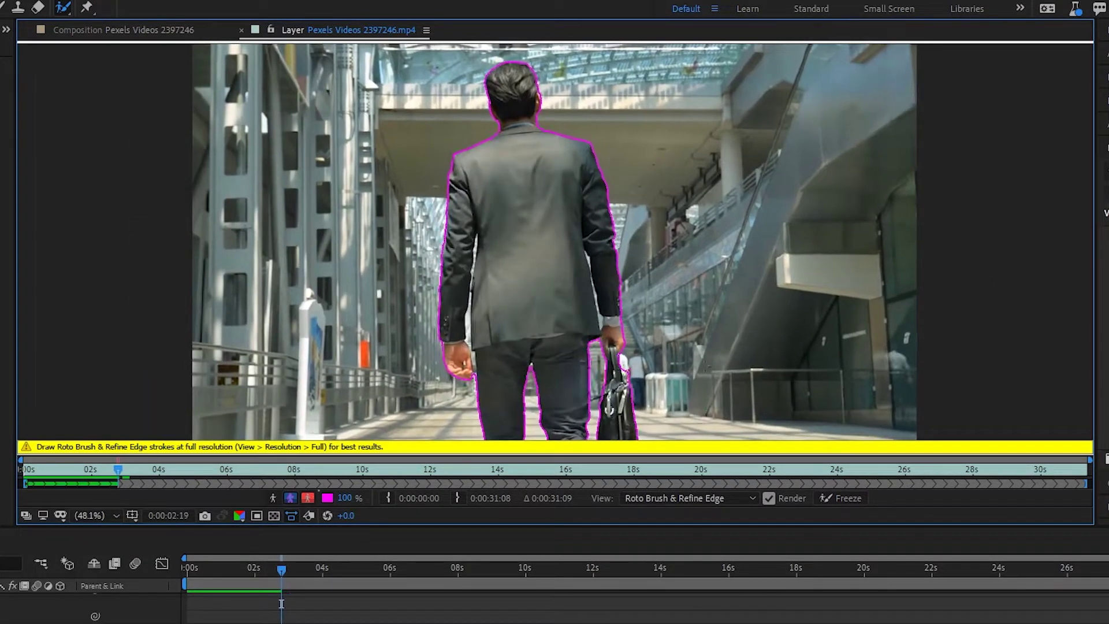
scroll(709, 406, up, 5)
scroll(554, 243, down, 5)
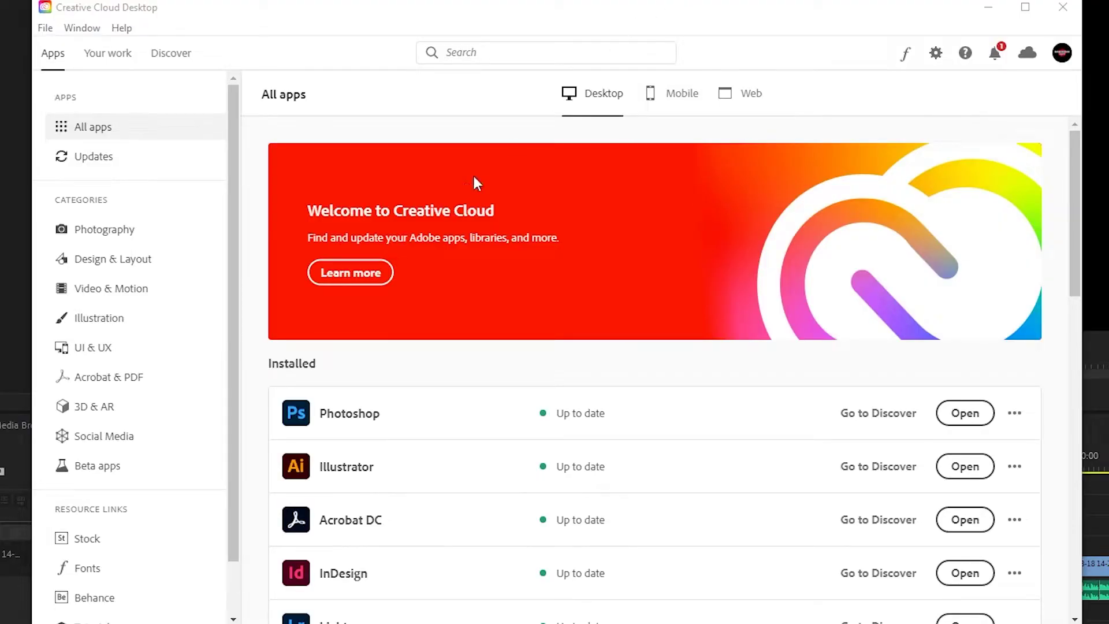
- Switch to Creative Cloud Desktop and browse the beta apps for After Effects (Beta)
click(131, 461)
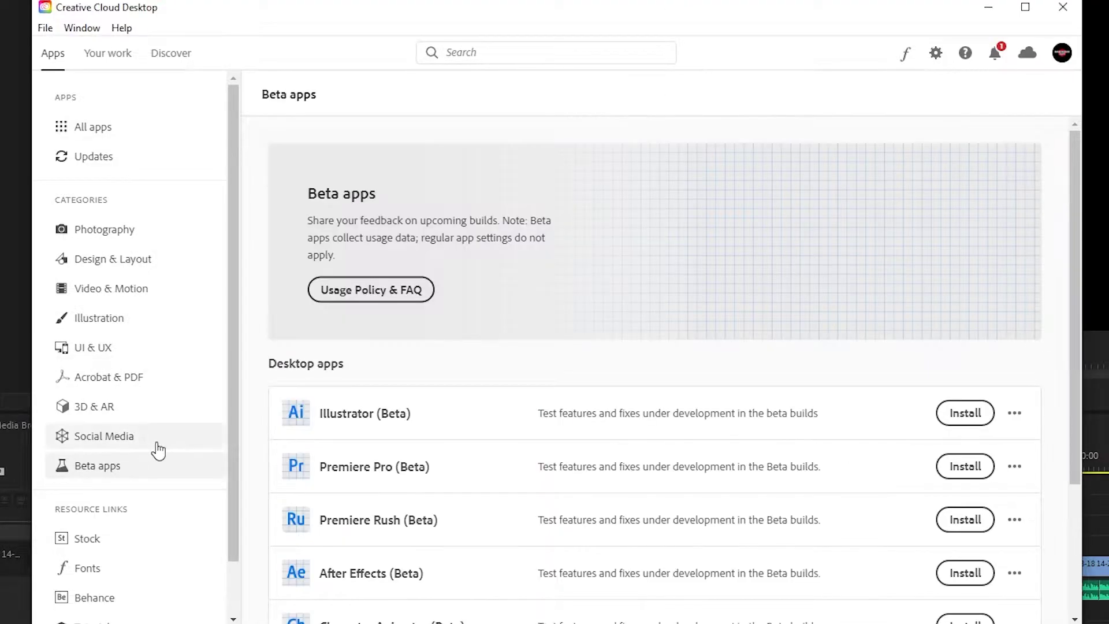
scroll(782, 414, down, 1)
scroll(783, 415, down, 2)
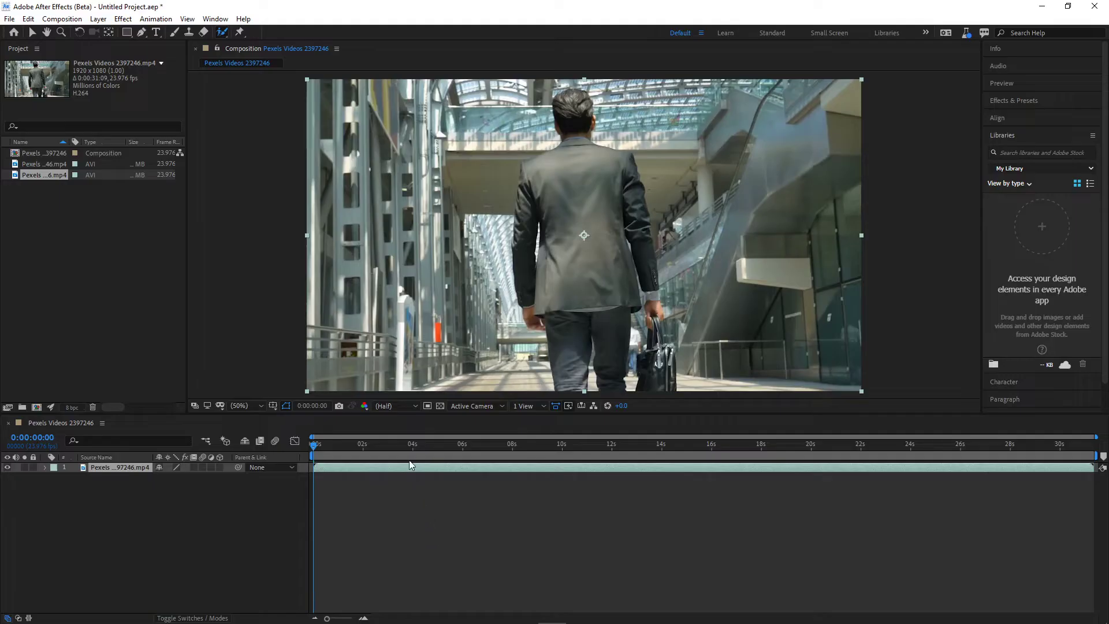
- In After Effects (Beta), open the footage layer and paint foreground Roto Brush strokes over the man's trousers, arms and briefcase
double_click(407, 468)
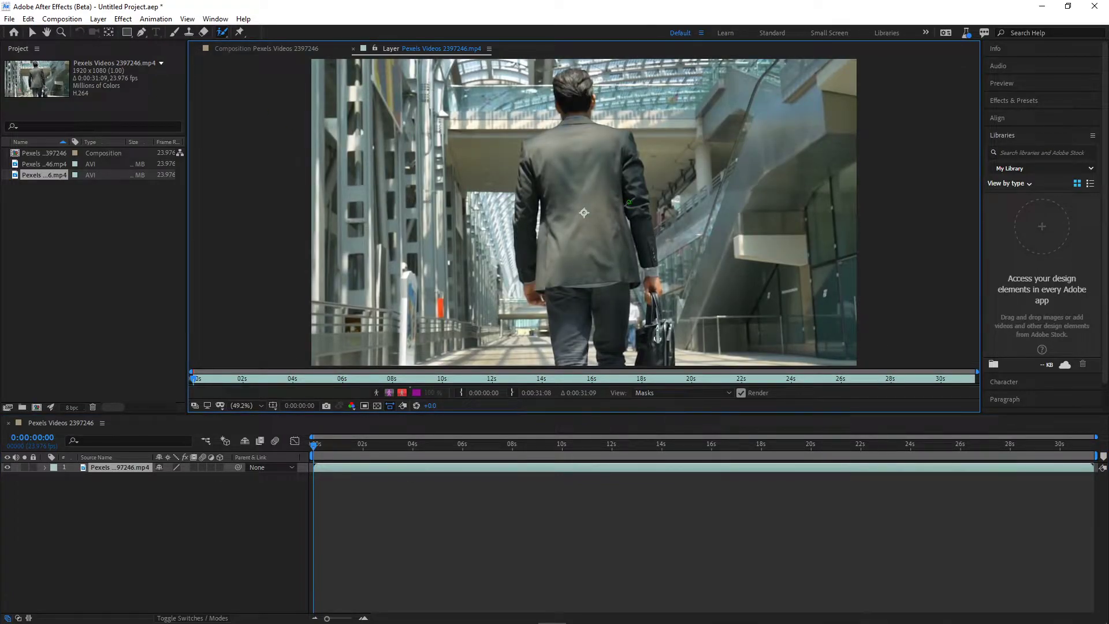
drag(605, 267, 611, 341)
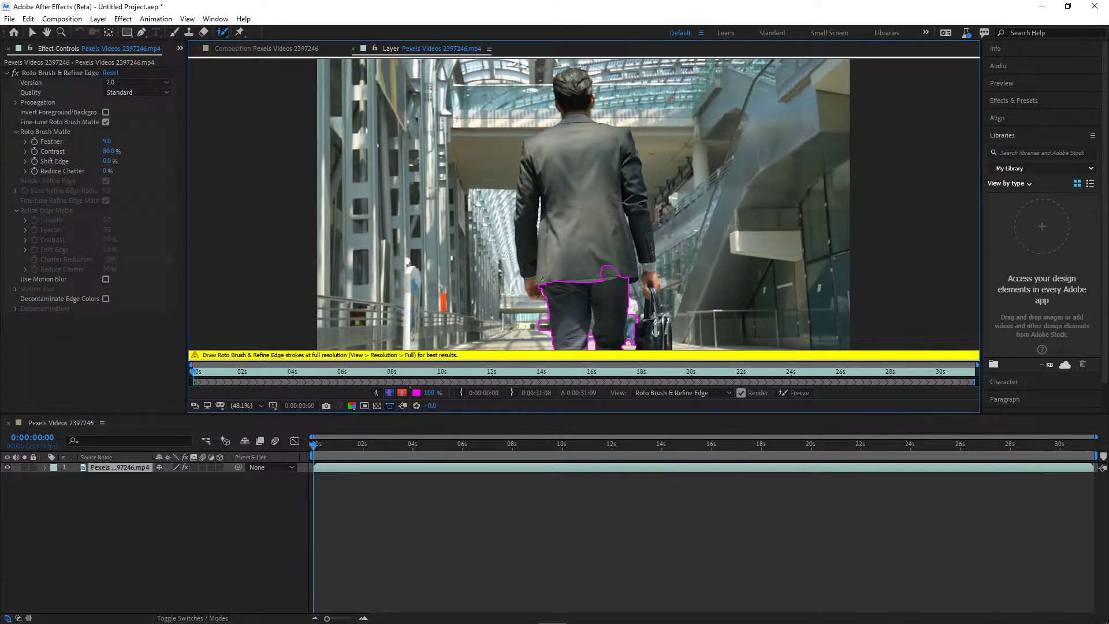
drag(534, 291, 523, 218)
drag(653, 342, 642, 229)
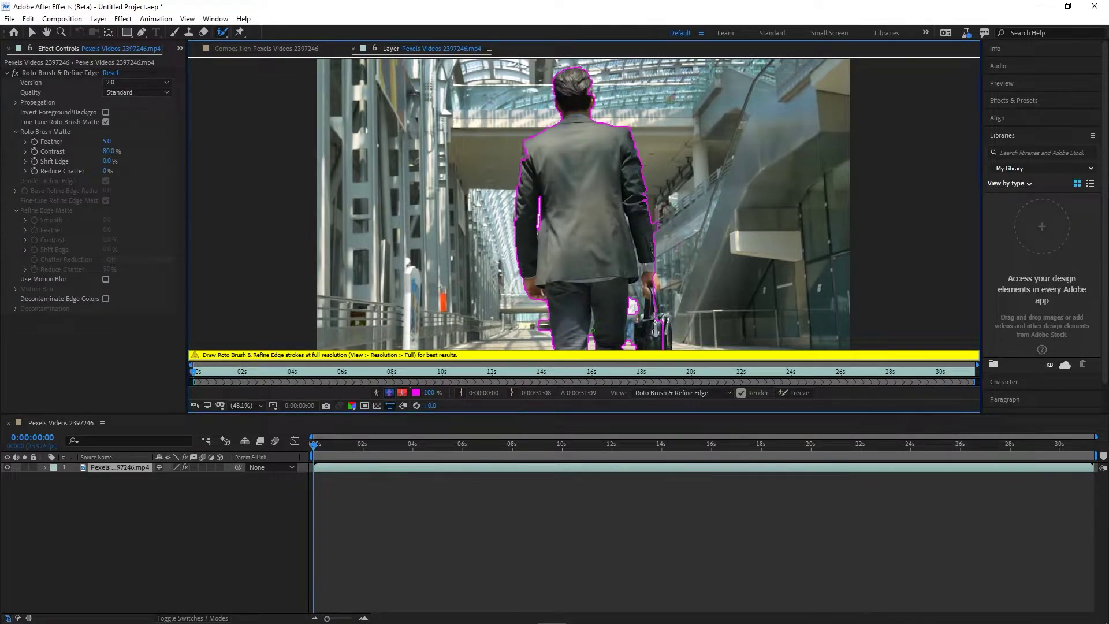
- At 200% magnification, subtract the background beside the left leg and between the legs from the selection
click(243, 406)
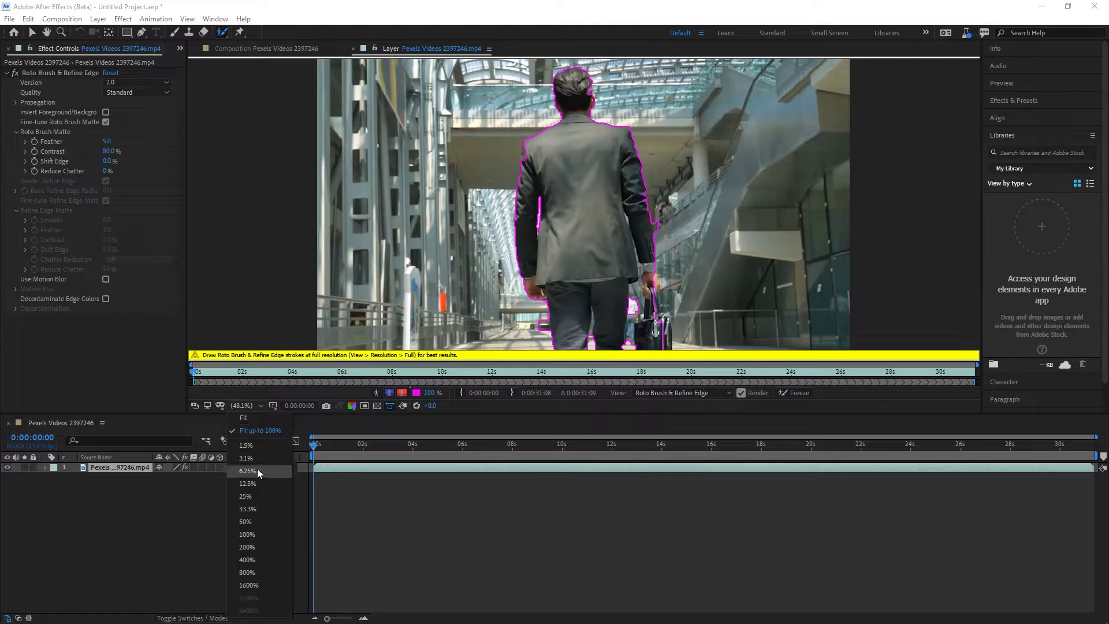
click(248, 559)
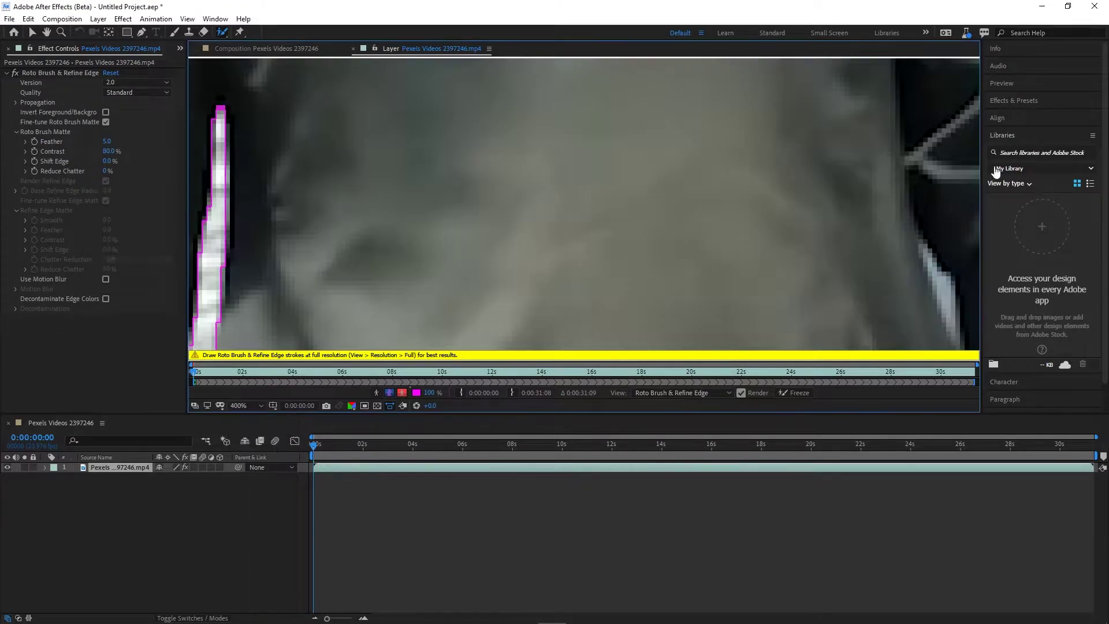
click(253, 406)
click(266, 548)
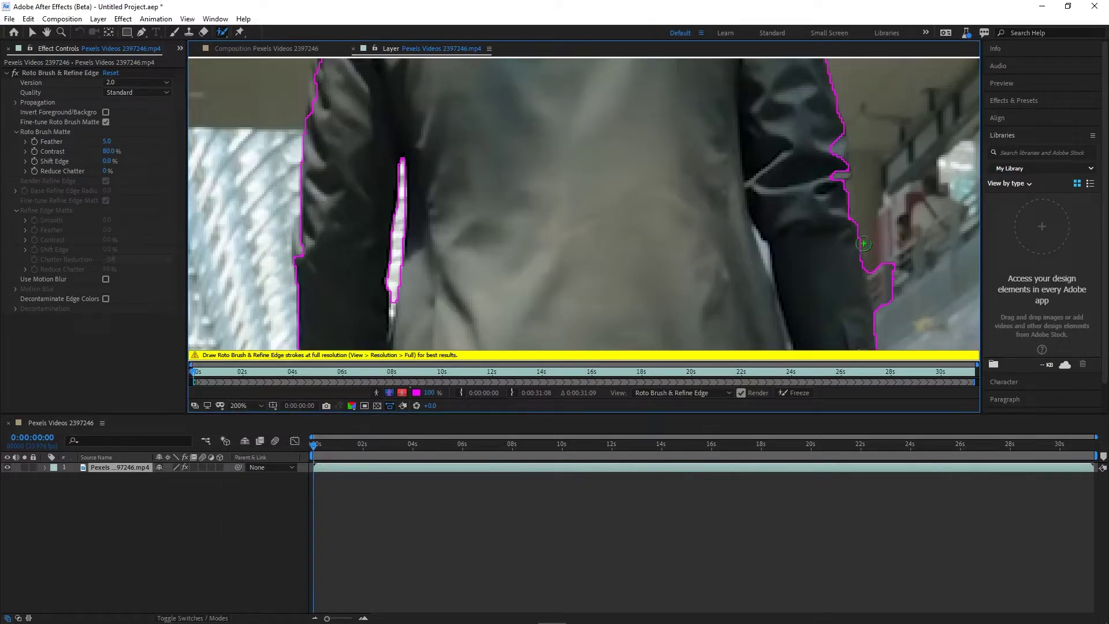
mouse_move(559, 269)
mouse_down()
mouse_move(602, 148)
mouse_move(562, 82)
mouse_move(558, 46)
mouse_up()
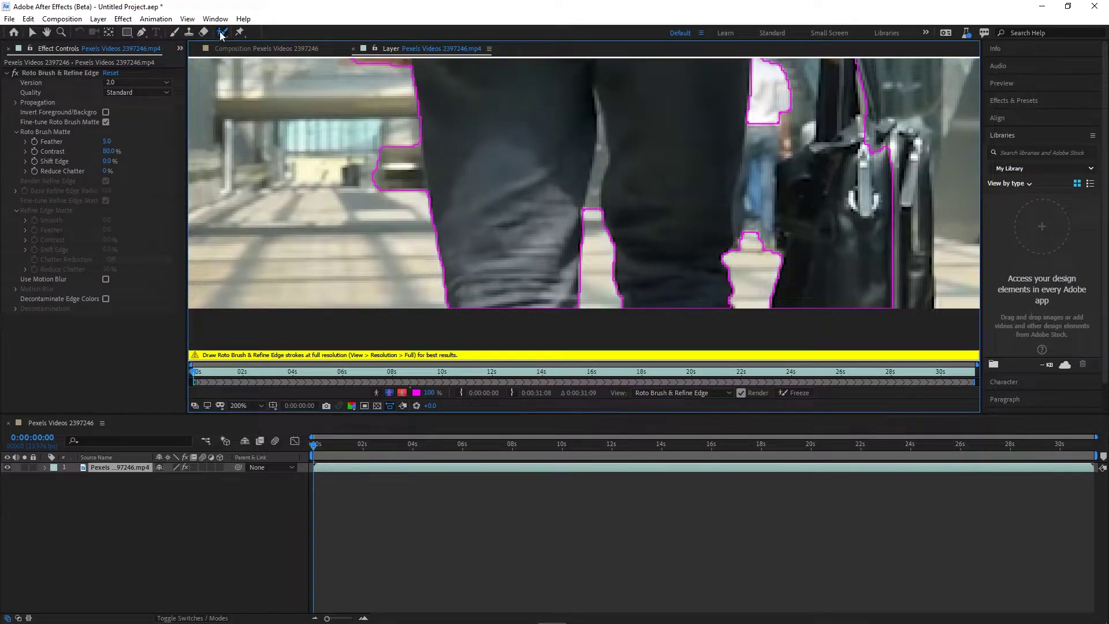
drag(401, 168, 412, 151)
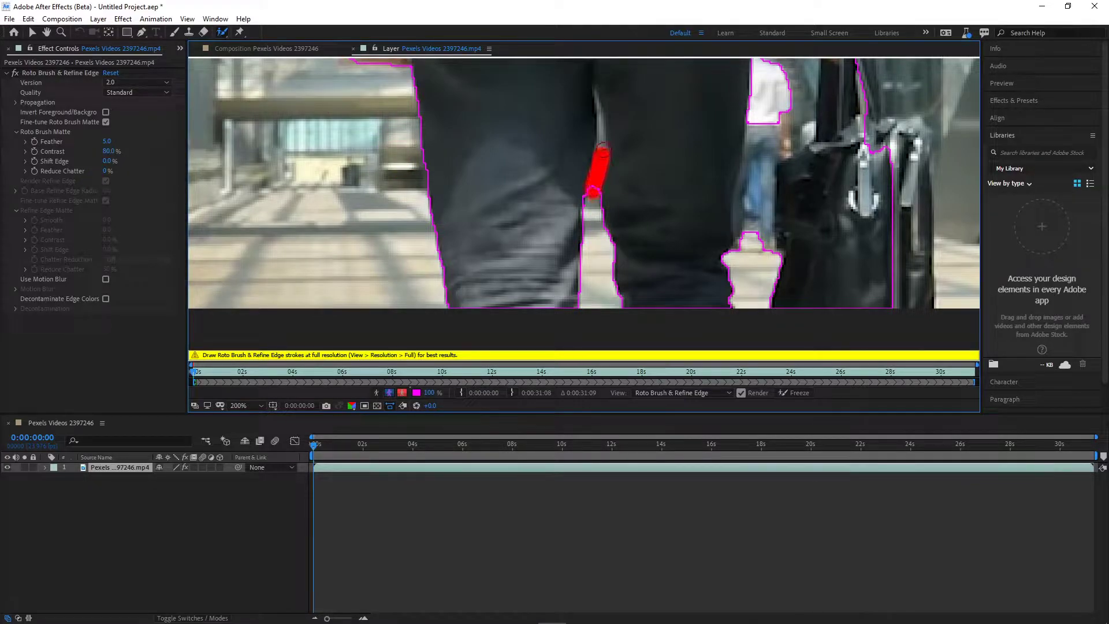
drag(598, 118, 598, 114)
key(ctrl+z)
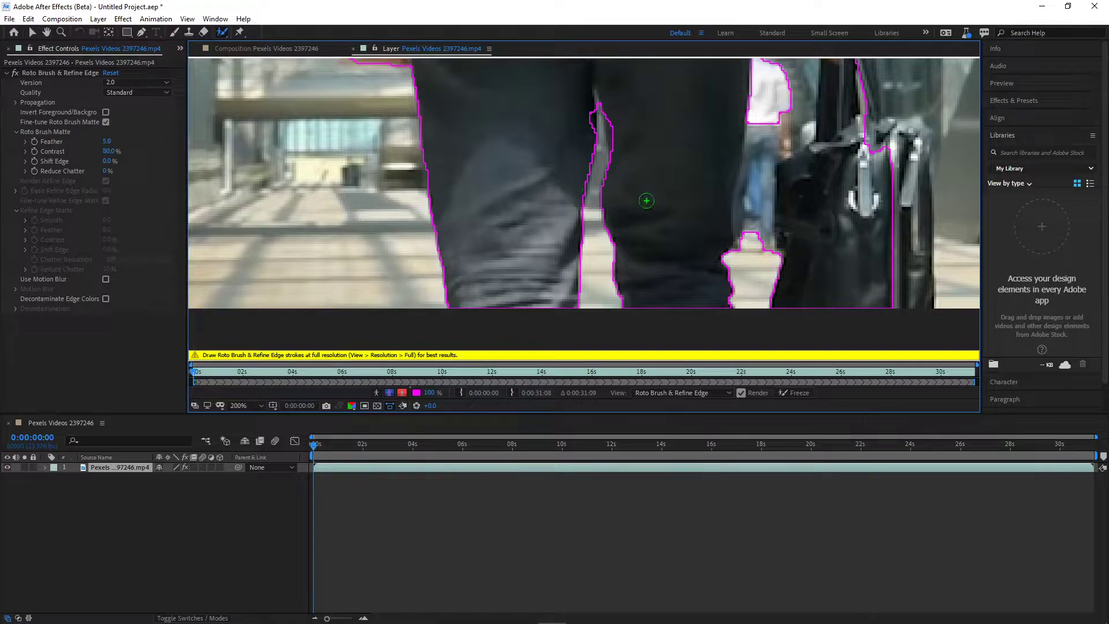
- Refine the selection around the briefcase, adding its missing side and subtracting the background between it and the leg
key(space)
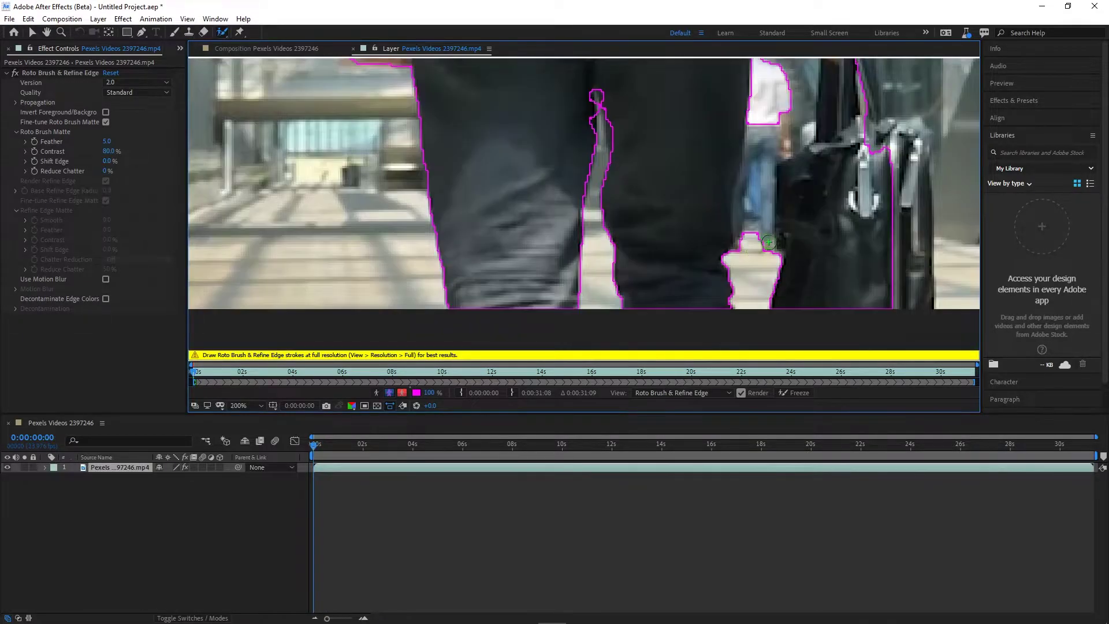
scroll(502, 194, up, 3)
scroll(508, 219, down, 3)
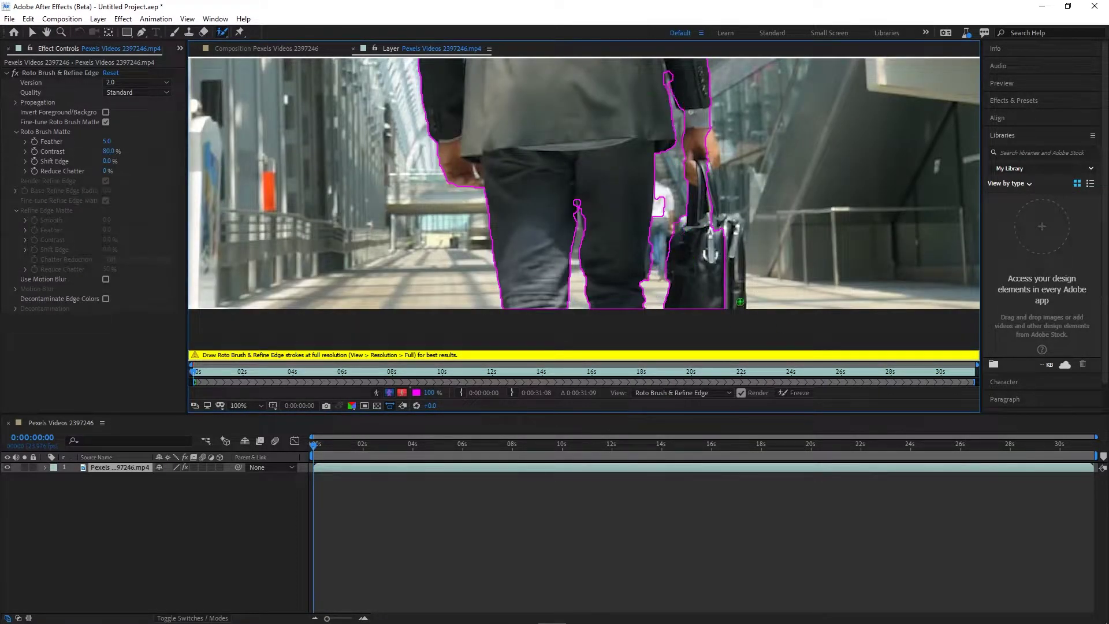
scroll(735, 297, up, 5)
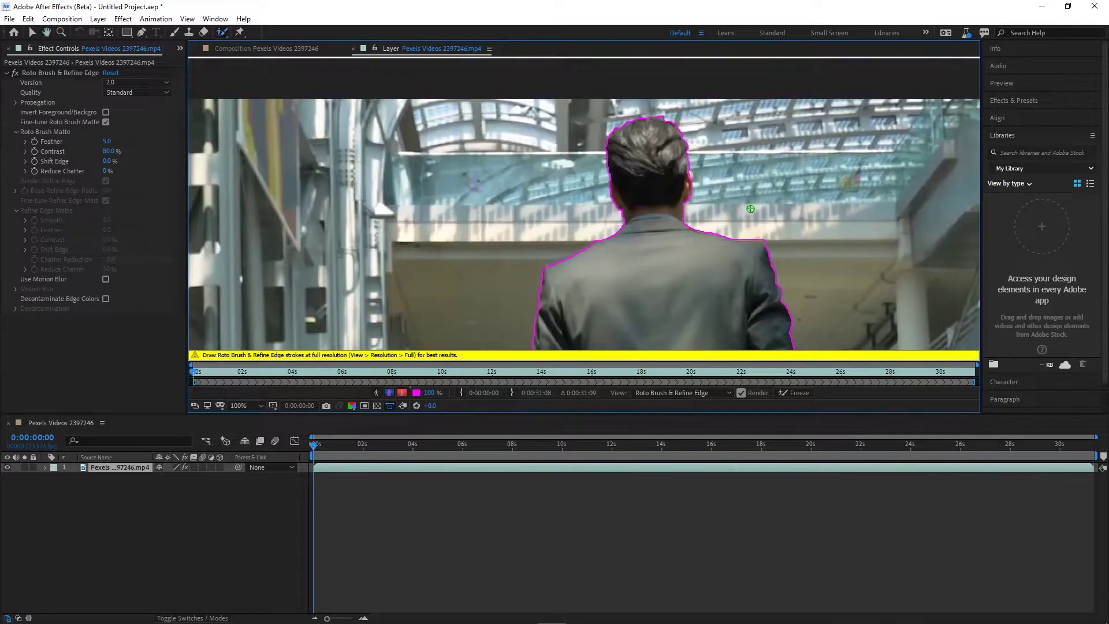
scroll(872, 218, down, 4)
drag(551, 197, 549, 193)
scroll(776, 170, down, 3)
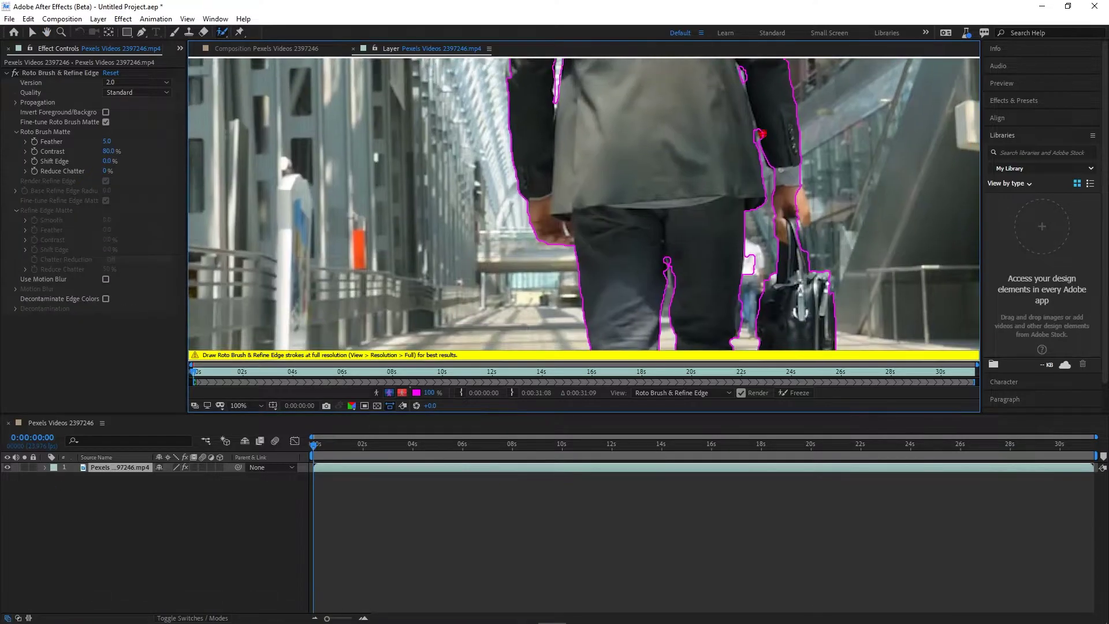
- Clean up the background gap between the man's right sleeve and the jacket
scroll(849, 195, up, 2)
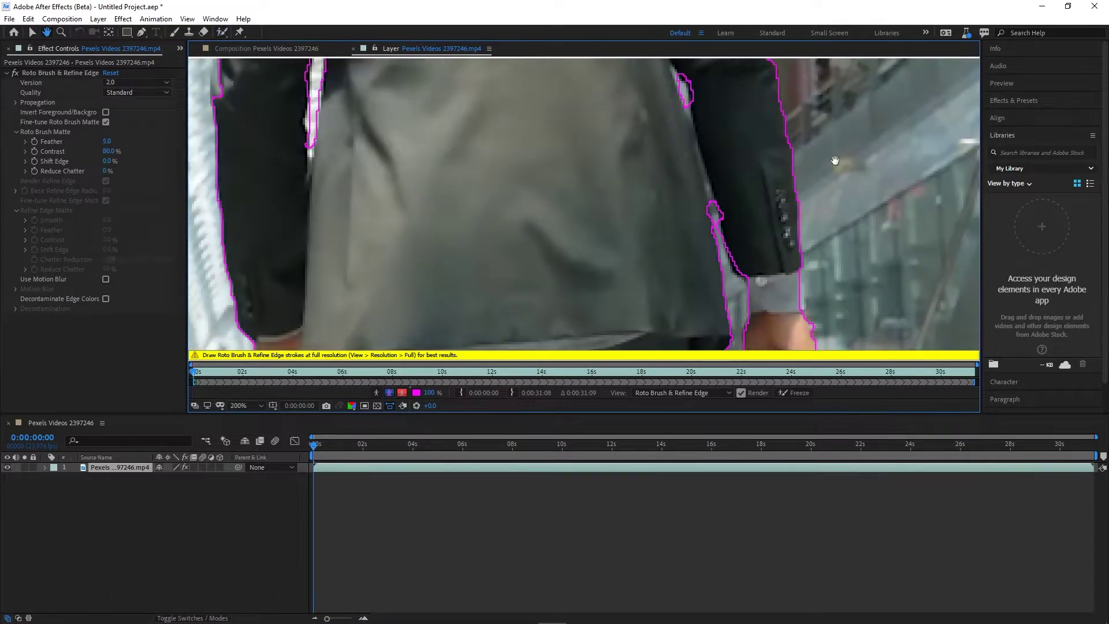
drag(690, 111, 684, 86)
mouse_move(706, 121)
mouse_down()
mouse_move(708, 289)
mouse_move(722, 324)
mouse_up()
- Trim the selection edge above the left shoulder and fit the whole frame in the viewer
drag(753, 222, 771, 224)
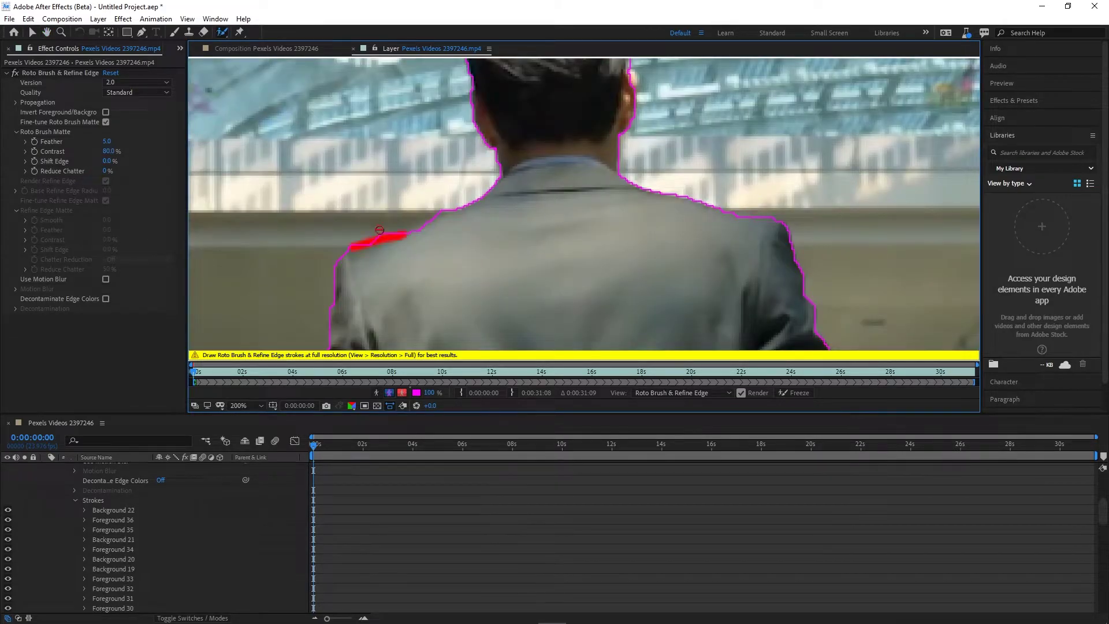
scroll(624, 173, down, 3)
click(248, 406)
click(248, 417)
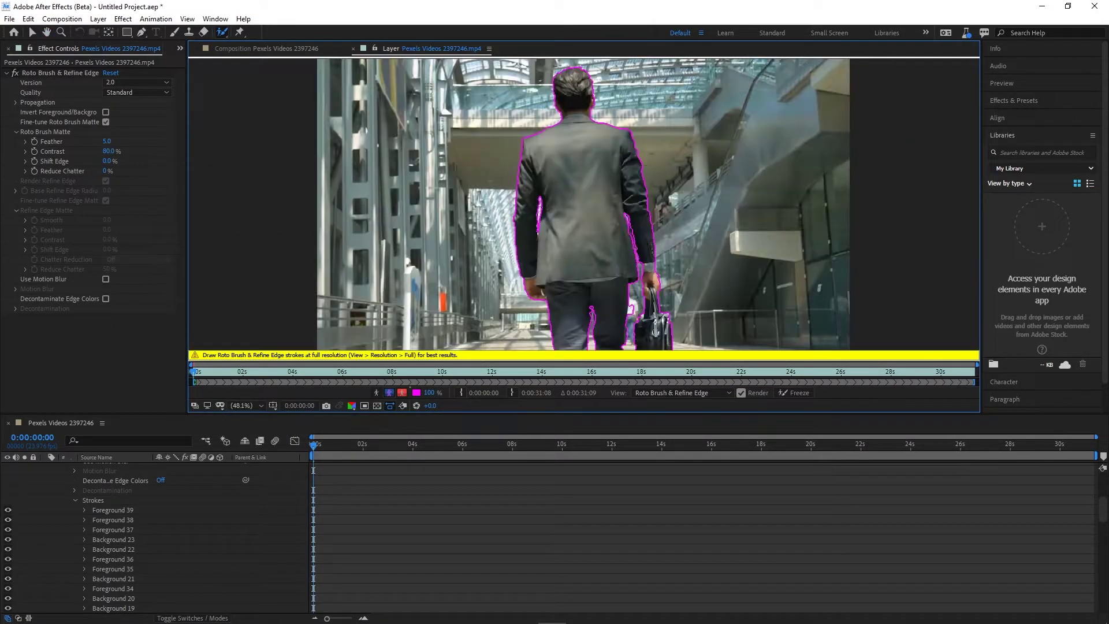
- Propagate the selection forward from the first frame to 0:00:00:11 and subtract the leftover background there at 200% magnification
scroll(61, 481, up, 10)
click(55, 478)
key(space)
scroll(673, 192, up, 5)
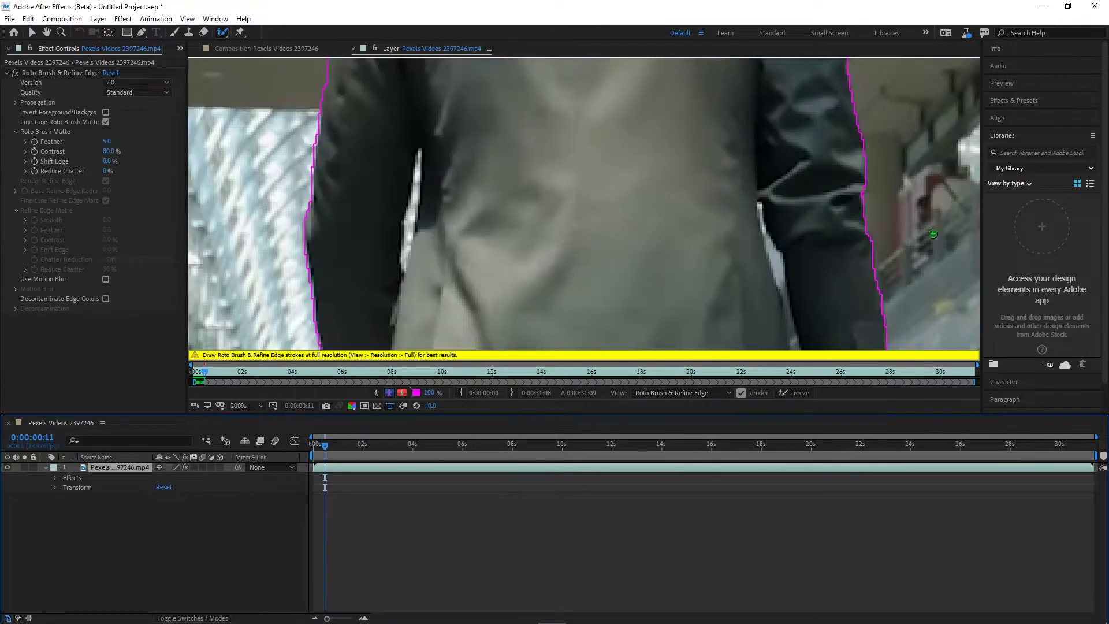
scroll(673, 192, down, 4)
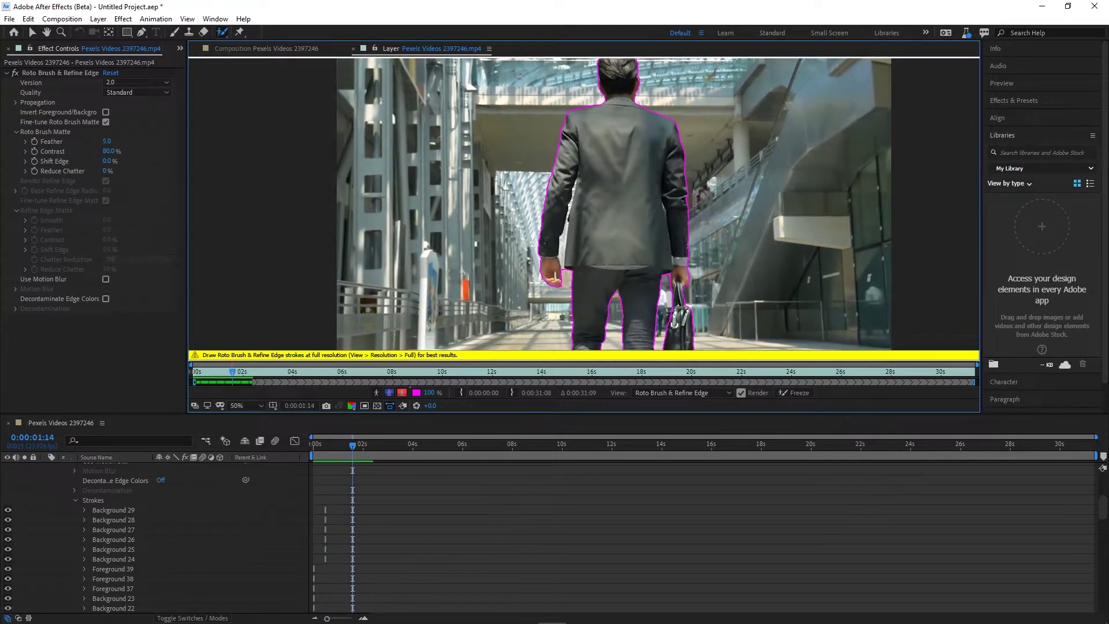
- Correct the propagated selection with background strokes at 0:00:01:17 and around 0:00:01:23, checking the legs and briefcase
scroll(601, 254, up, 2)
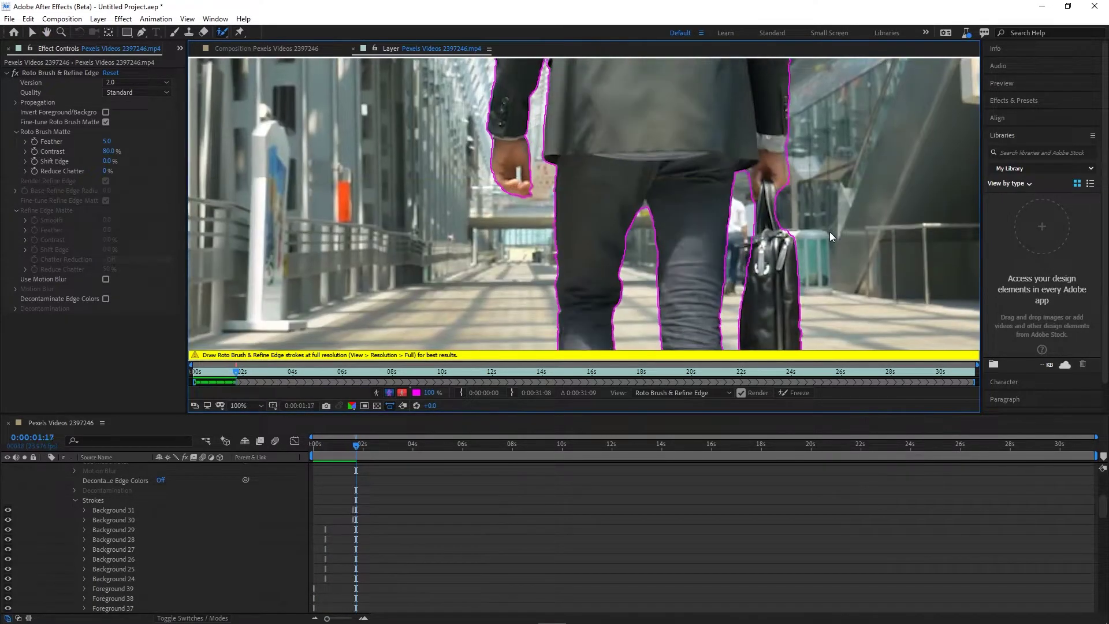
key(shift+slash)
key(Page_Up)
key(Page_Up)
key(Page_Up)
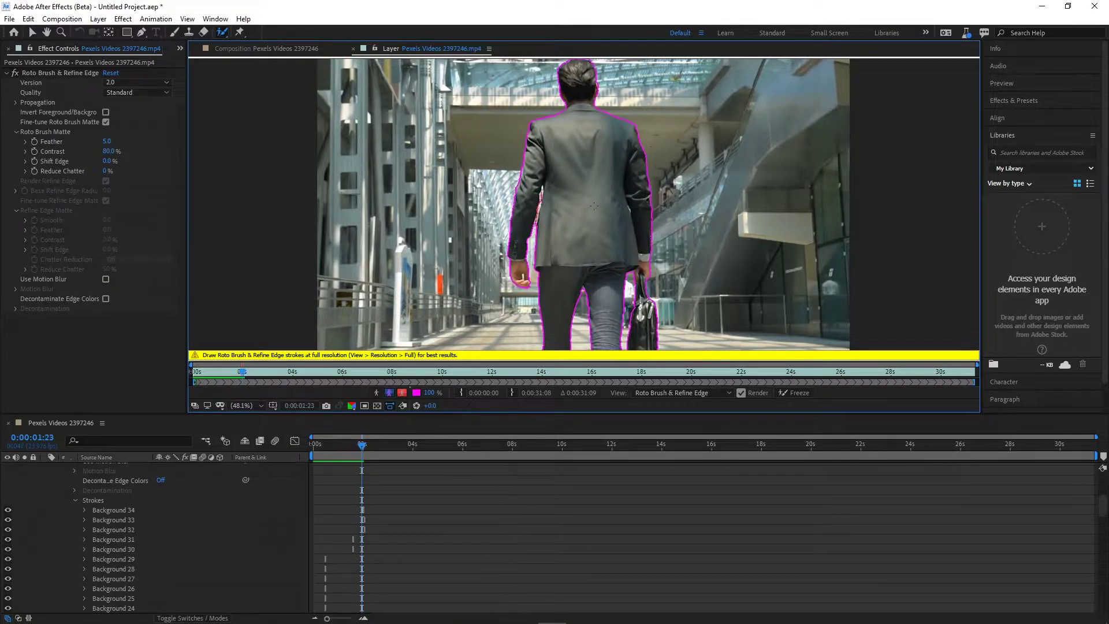
- Subtract the background between the man's left sleeve and the jacket and resume propagating the selection
scroll(545, 211, up, 2)
mouse_move(516, 197)
mouse_down()
mouse_move(509, 243)
mouse_move(469, 307)
mouse_up()
scroll(566, 219, down, 3)
click(530, 512)
key(space)
- Advance through the following frames one at a time, subtracting leftover background from the edges of the selection
scroll(566, 219, up, 3)
key(Page_Down)
drag(482, 188, 471, 237)
key(Page_Down)
key(Page_Down)
key(Page_Down)
scroll(601, 231, up, 1)
mouse_move(613, 173)
mouse_down()
mouse_move(610, 248)
mouse_move(656, 289)
mouse_move(638, 306)
mouse_up()
scroll(595, 200, down, 1)
- Propagate the selection frame by frame to 0:00:03:01, checking the outline around the legs and briefcase
scroll(659, 262, down, 4)
key(Page_Down)
key(Page_Down)
key(Page_Down)
key(Page_Down)
key(Page_Down)
key(Page_Down)
key(Page_Down)
key(Page_Down)
scroll(578, 231, up, 2)
key(Page_Down)
scroll(588, 231, up, 3)
key(Page_Down)
key(Page_Down)
key(Page_Down)
key(Page_Down)
key(Page_Down)
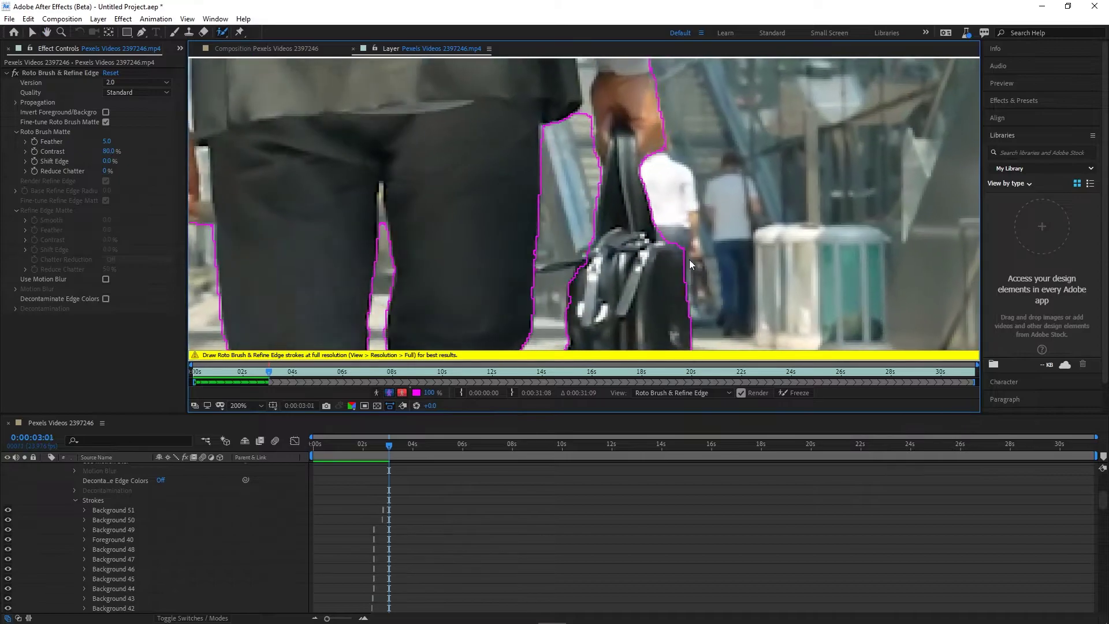
- Advance five more frames and subtract the background between the leg and the briefcase handle
key(Page_Down)
key(Page_Down)
key(Page_Down)
key(Page_Down)
key(Page_Down)
drag(583, 173, 588, 219)
drag(577, 142, 587, 196)
scroll(586, 202, down, 3)
- Freeze the propagation, return to the first frame and set the Roto Brush matte's Feather to 5.2
click(795, 392)
key(Home)
scroll(413, 148, up, 3)
drag(106, 142, 159, 186)
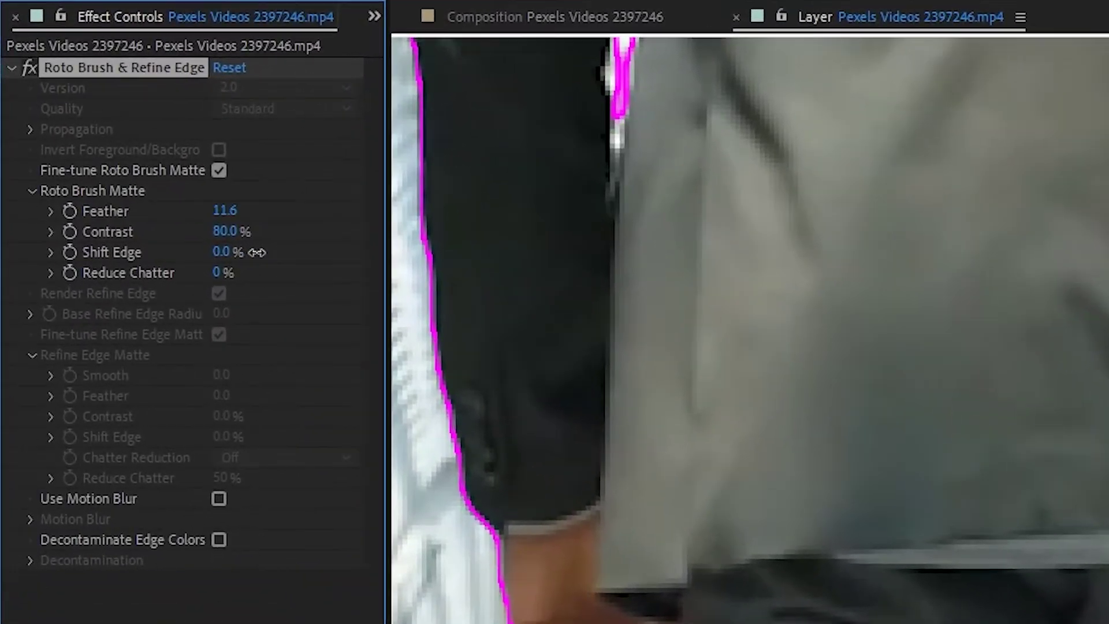
drag(257, 252, 202, 263)
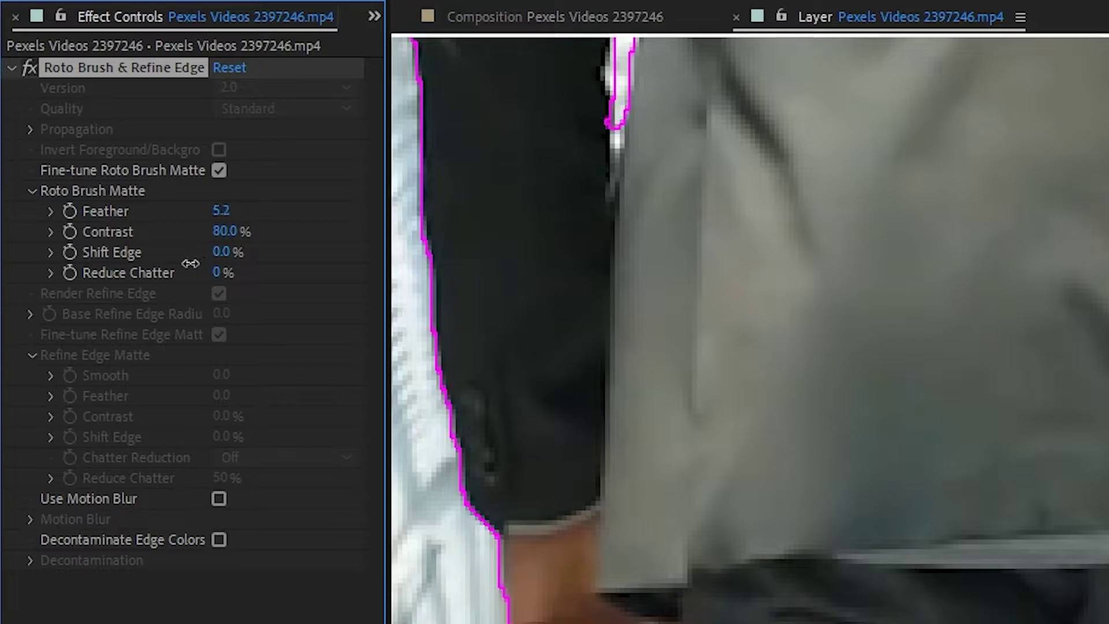
- Fine-tune the Roto Brush matte to a Feather of 4.6 and a Contrast of 80%
drag(224, 231, 88, 244)
drag(470, 251, 532, 249)
drag(228, 233, 60, 254)
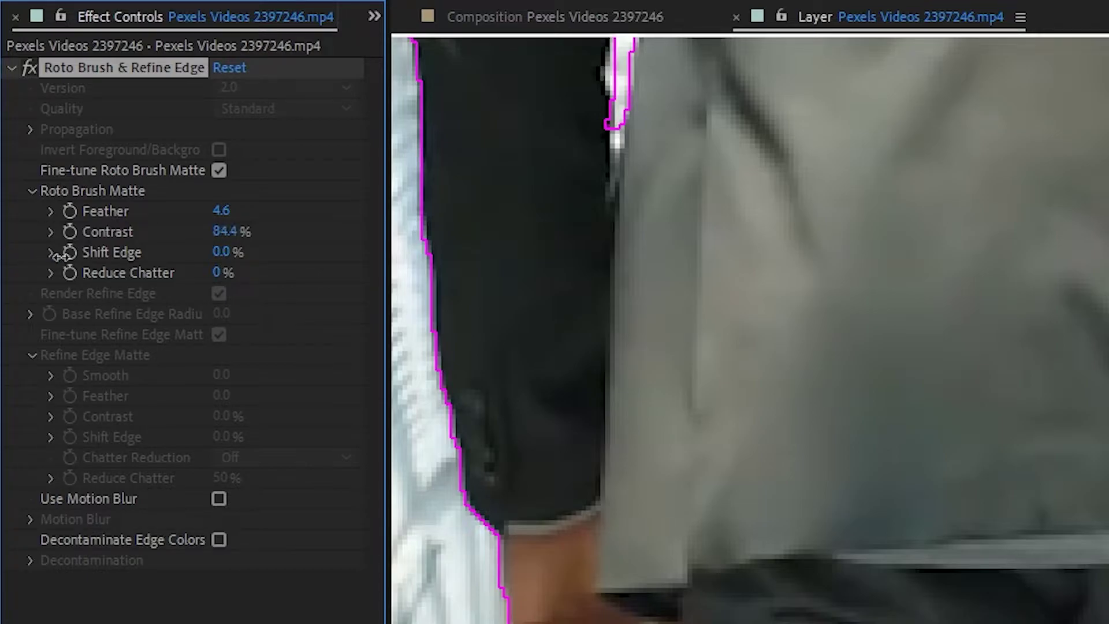
mouse_move(220, 231)
mouse_down()
mouse_move(3, 234)
mouse_move(505, 223)
mouse_up()
click(217, 231)
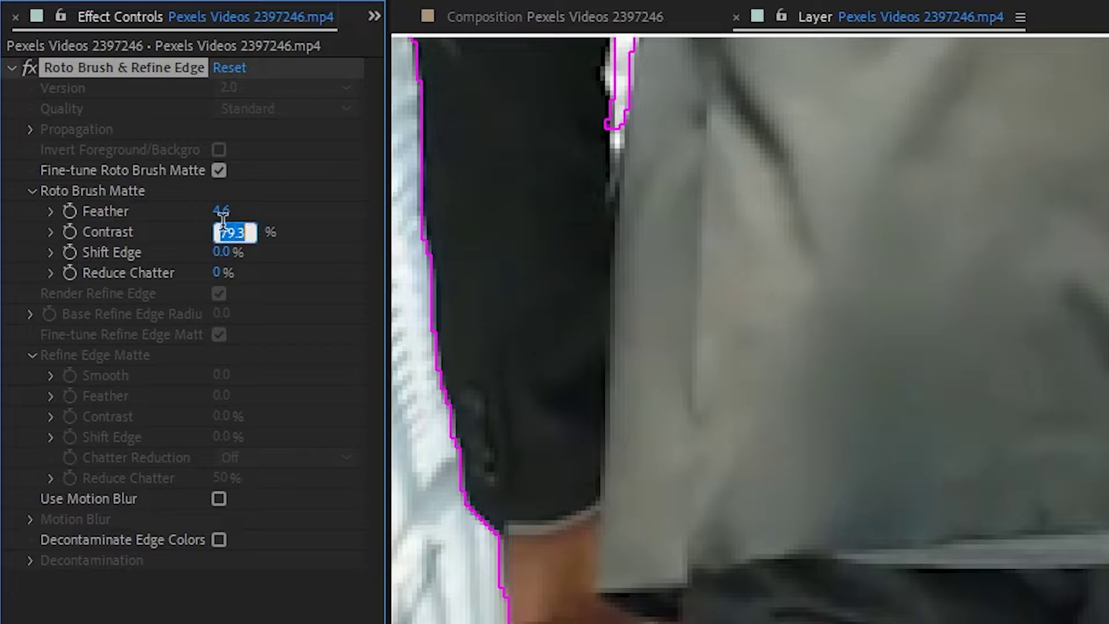
- Set the Roto Brush matte's Shift Edge to -78% and Reduce Chatter to 83%
drag(224, 254, 73, 313)
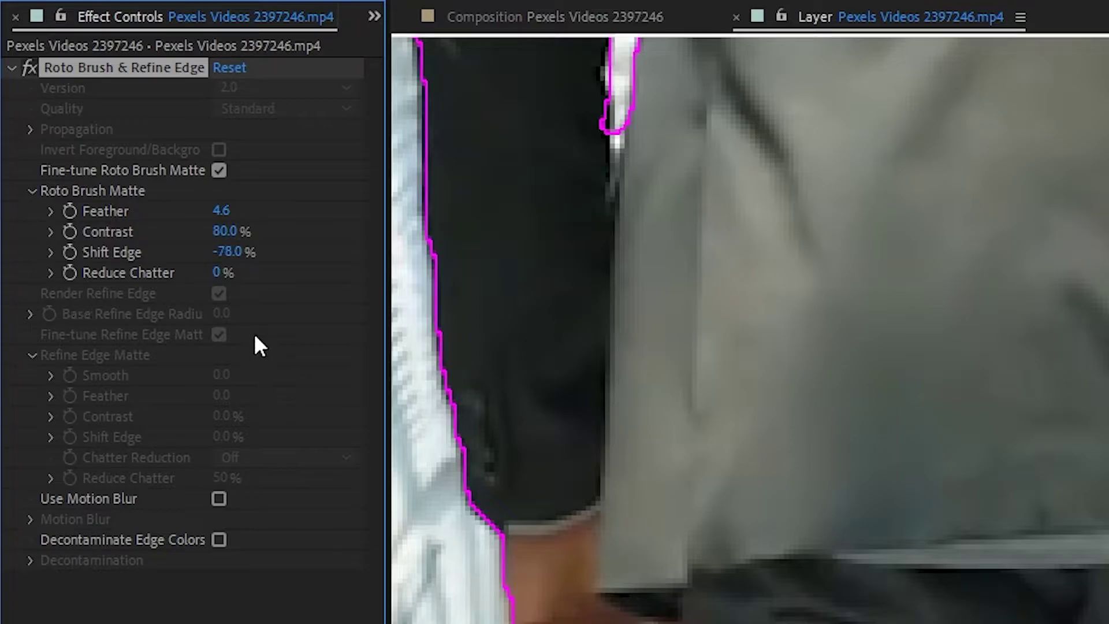
click(209, 268)
drag(218, 278, 95, 321)
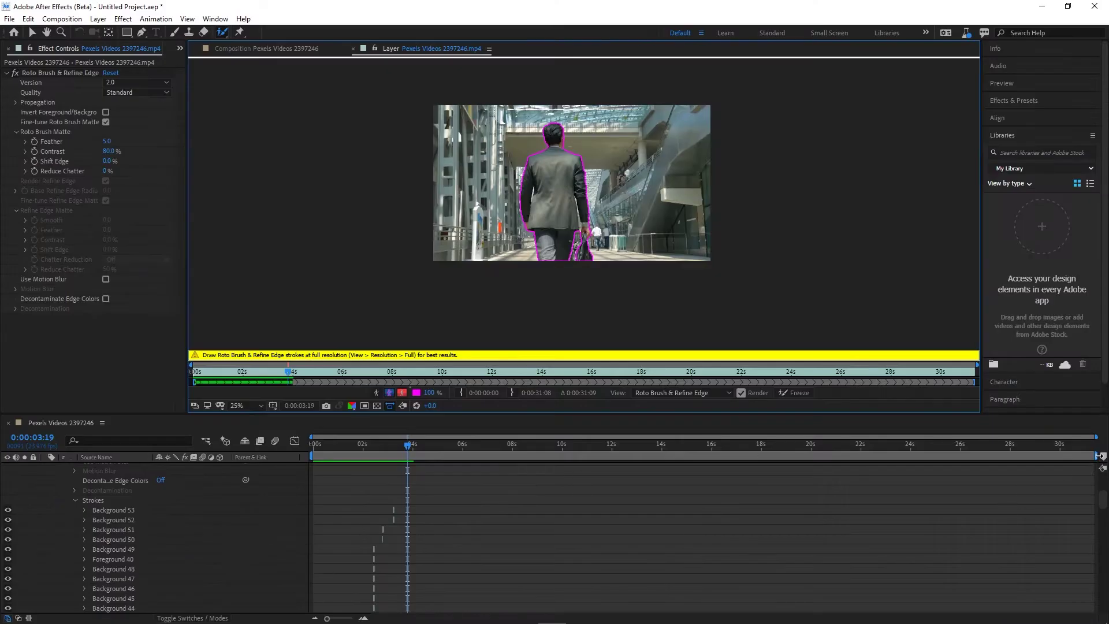
- End the work area at 0:00:03:19, and start and stop freezing the Roto Brush propagation
click(410, 495)
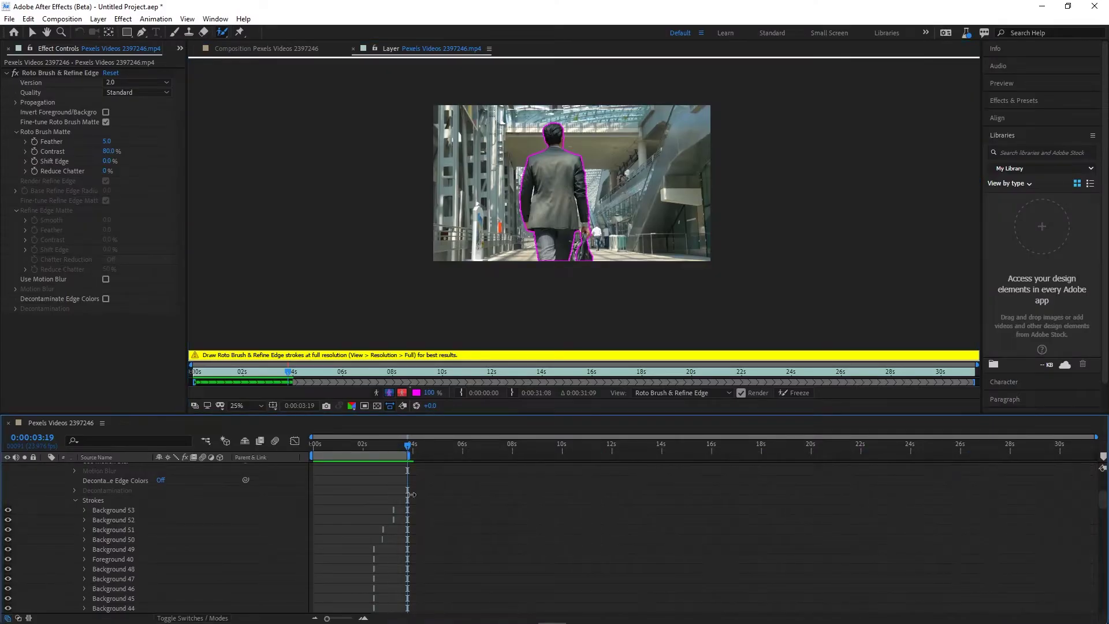
click(794, 392)
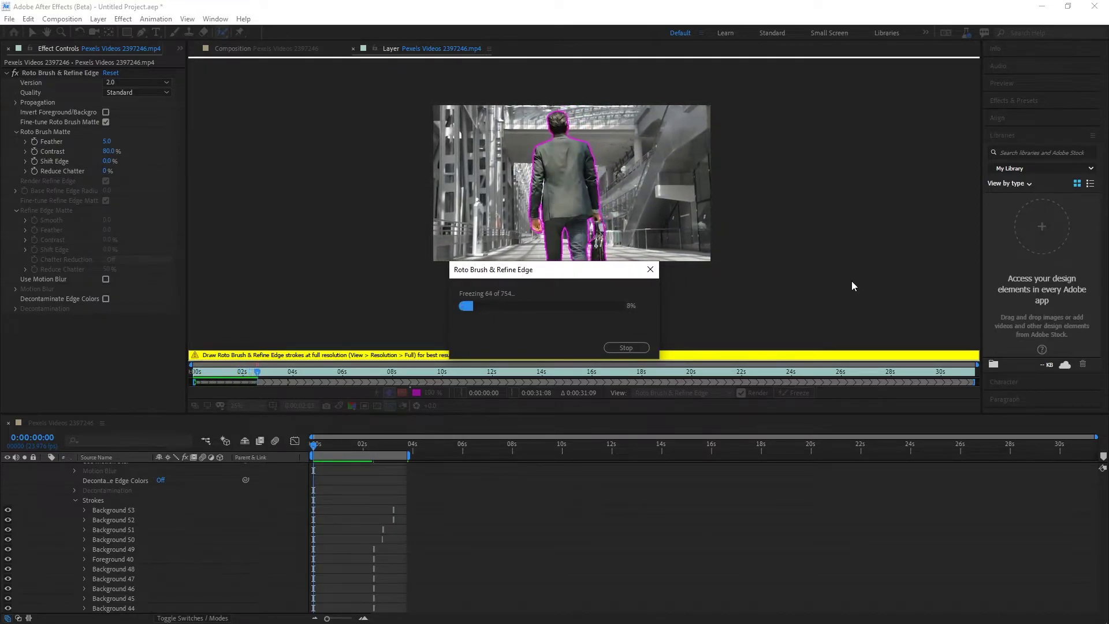
click(636, 348)
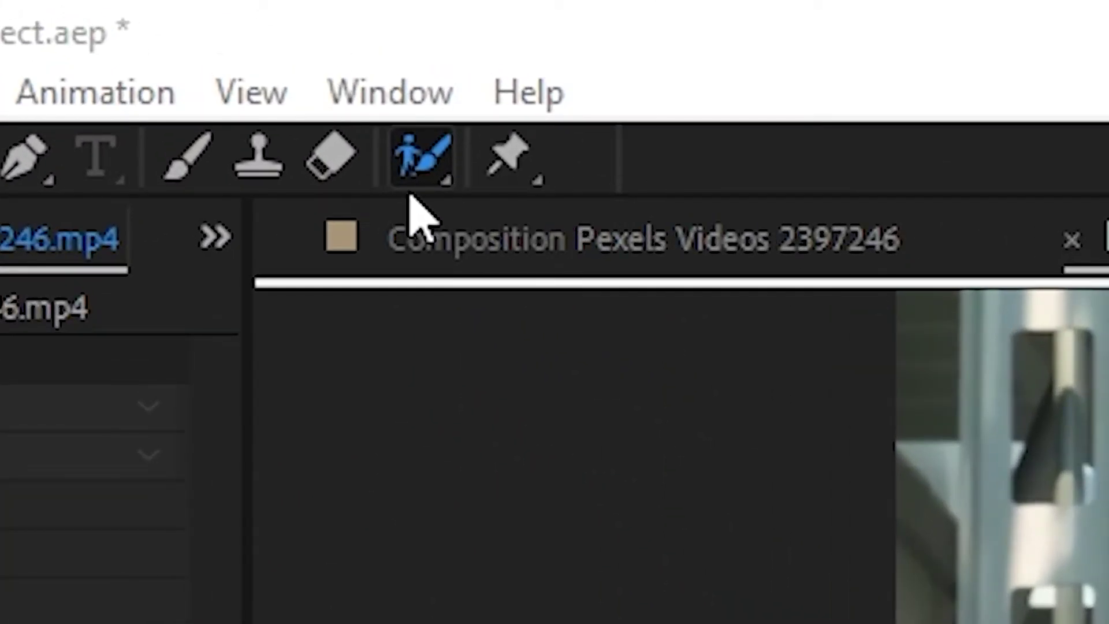
- Trace the edge of the man's hair with the Refine Edge tool and toggle the alpha boundary display
click(422, 181)
click(792, 220)
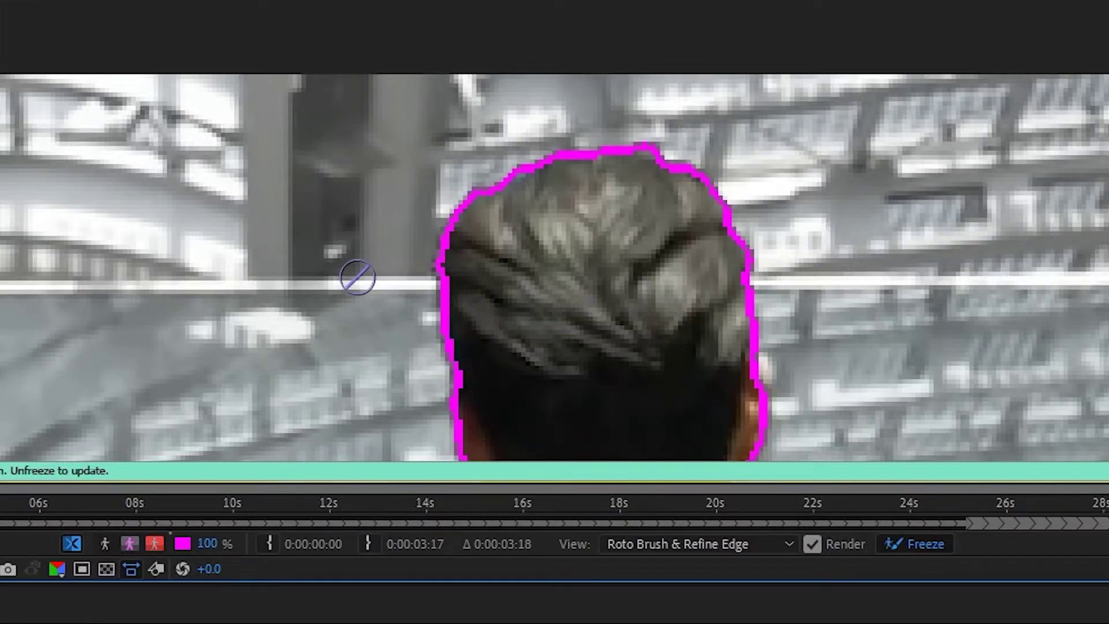
mouse_move(451, 395)
mouse_down()
mouse_move(454, 236)
mouse_move(488, 199)
mouse_move(608, 156)
mouse_move(679, 165)
mouse_move(706, 193)
mouse_move(736, 242)
mouse_move(749, 364)
mouse_up()
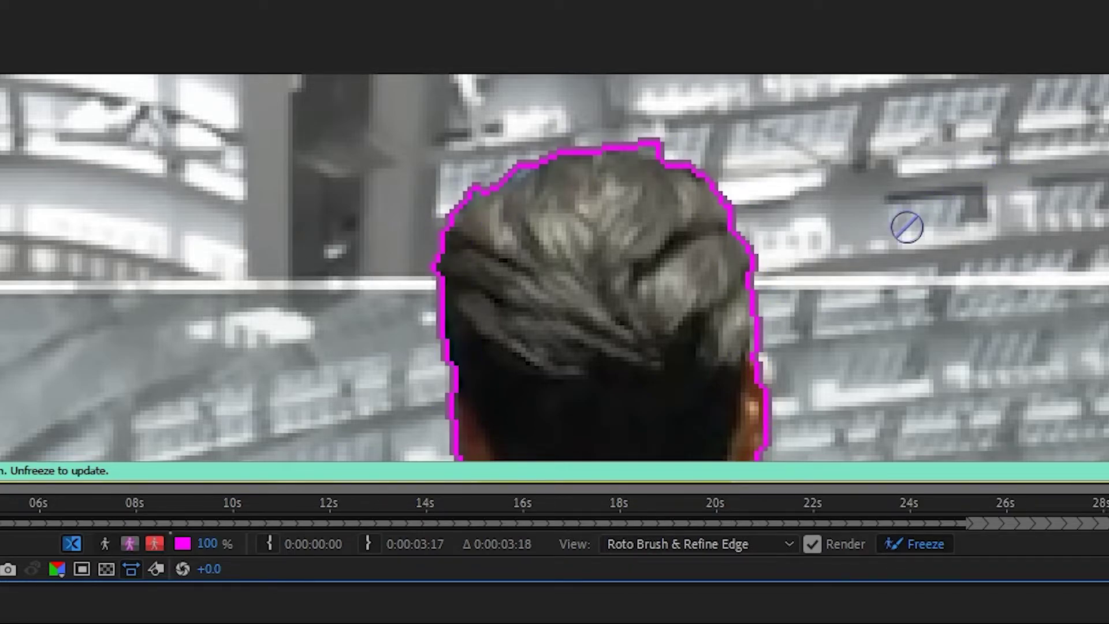
scroll(779, 323, down, 4)
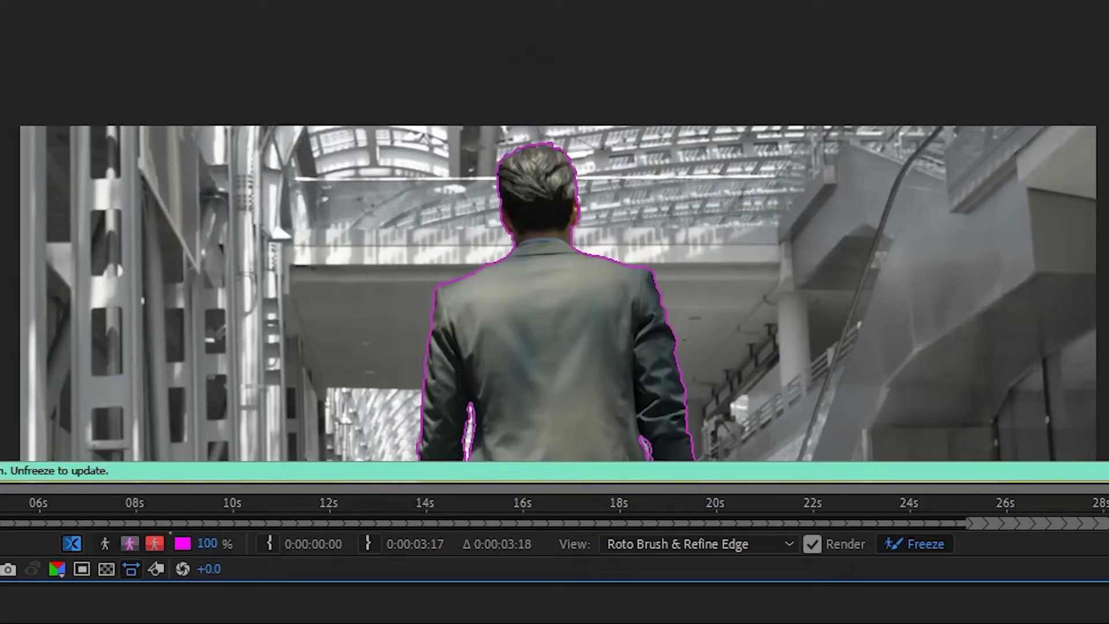
click(129, 543)
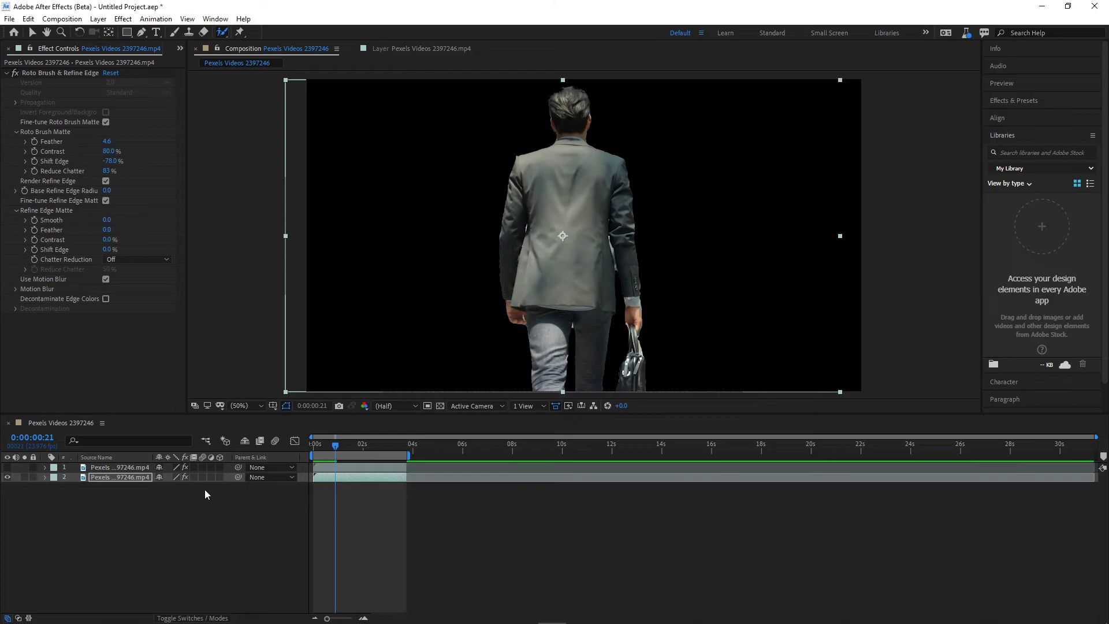
- Import video.mp4 into the composition and place it beneath the walking man's footage layers as the new background
drag(92, 56, 388, 57)
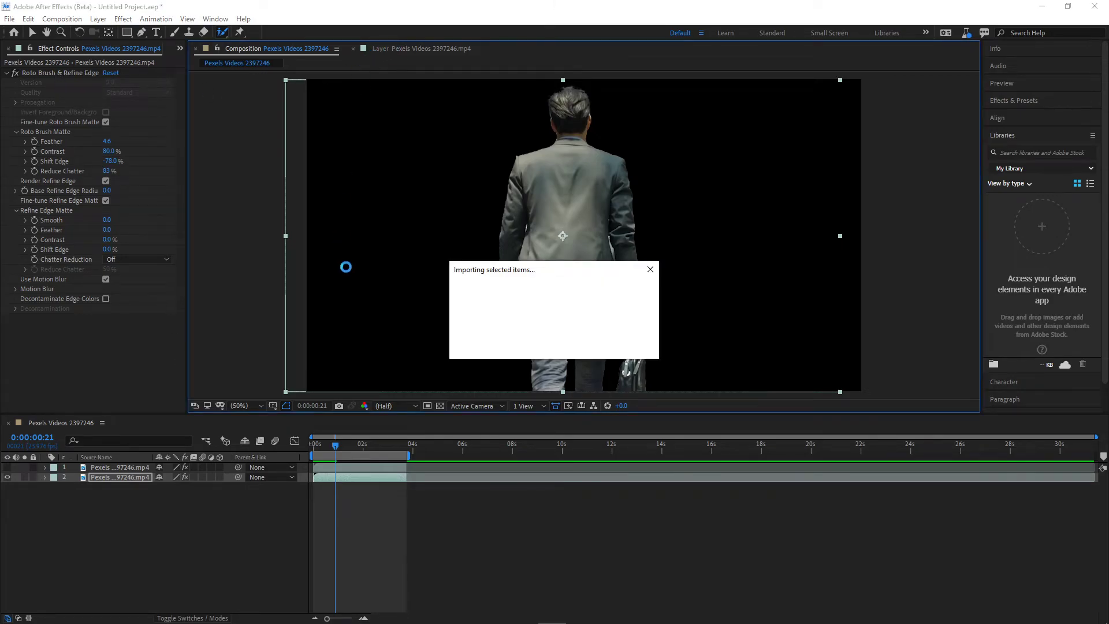
click(116, 481)
shift+click(112, 487)
drag(111, 487, 115, 462)
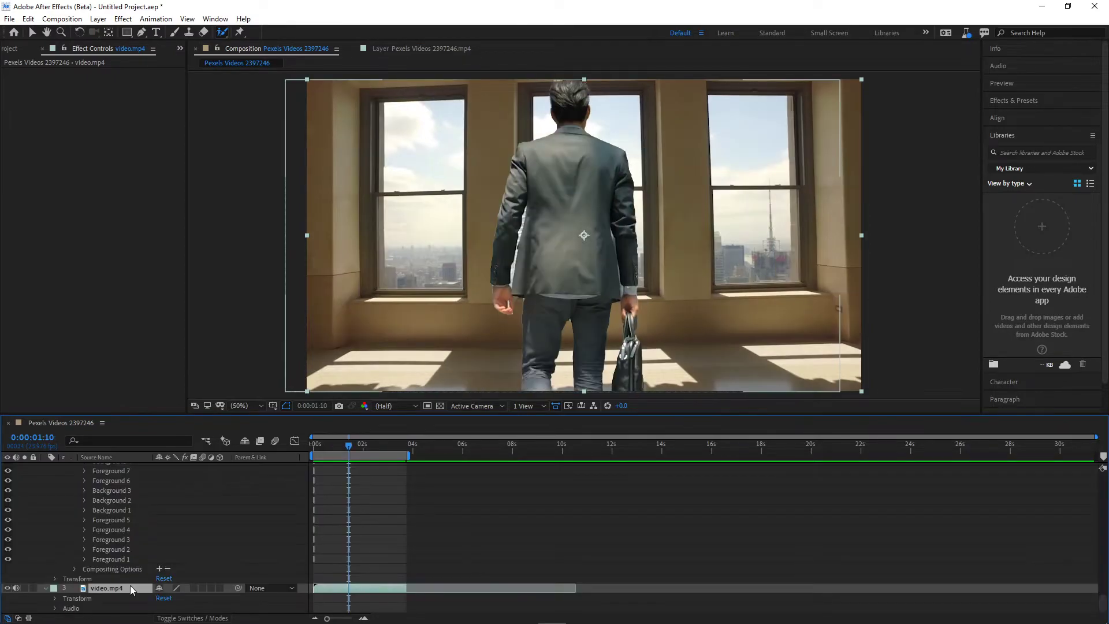
- Scale the isolated man's layer to 126%, position it at 886, 671 and preview the composite from the first frame
click(55, 578)
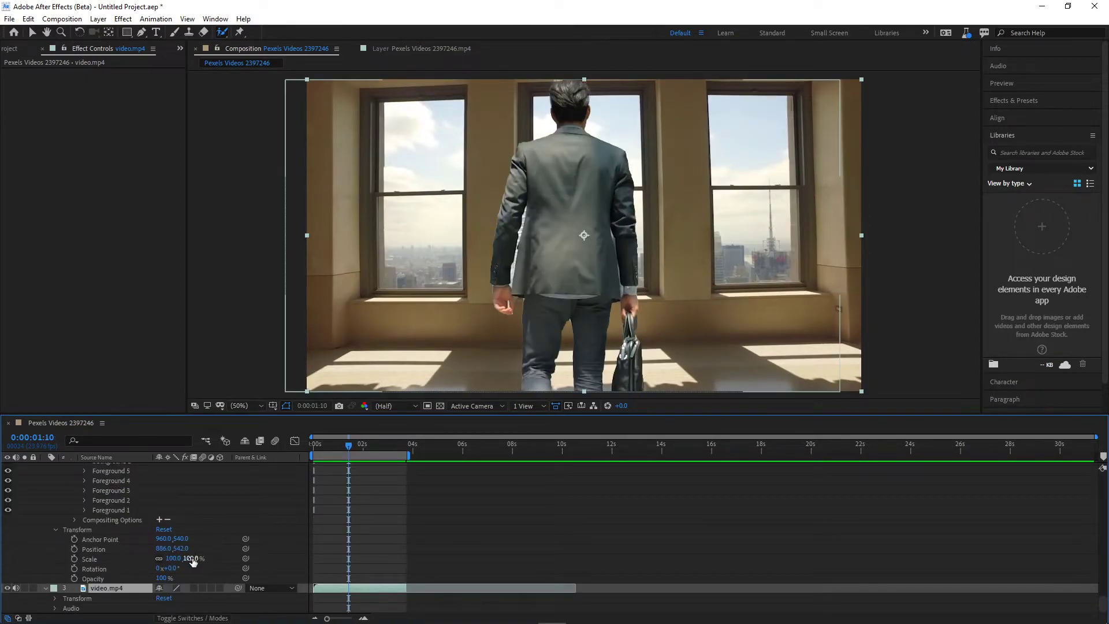
mouse_move(175, 561)
mouse_down()
mouse_move(197, 560)
mouse_move(187, 560)
mouse_move(216, 533)
mouse_move(181, 539)
mouse_move(288, 552)
mouse_move(238, 569)
mouse_up()
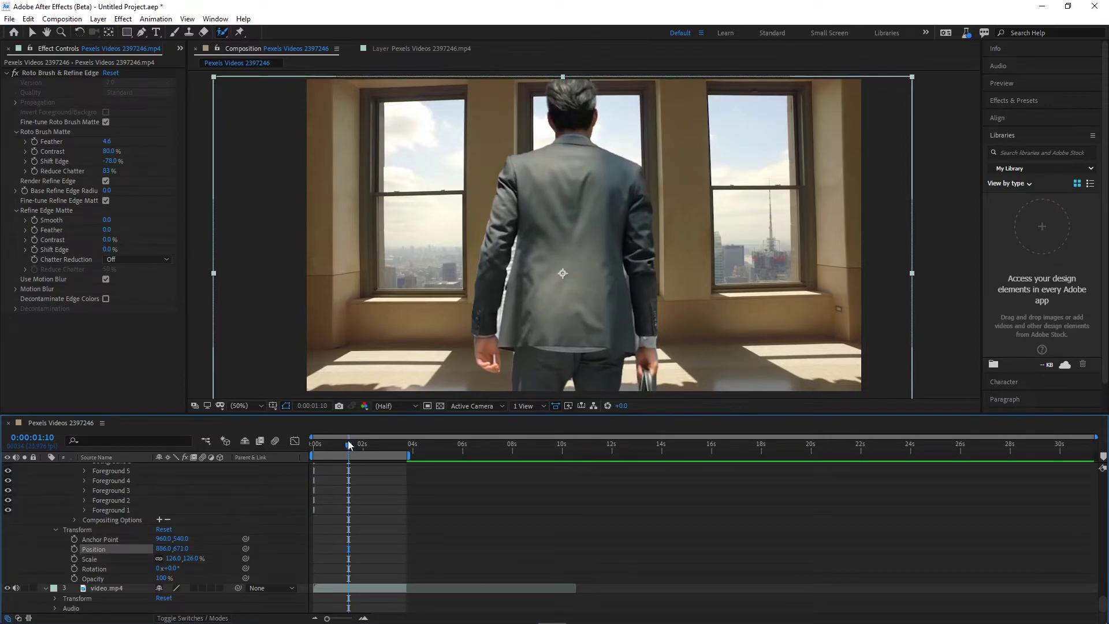
drag(347, 442, 313, 443)
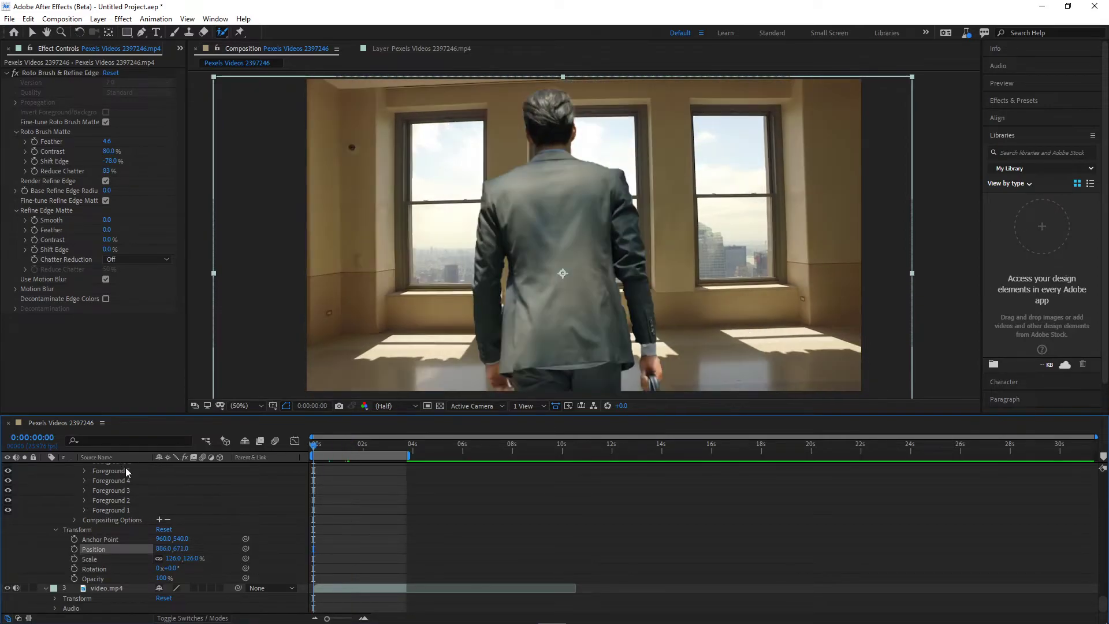
key(space)
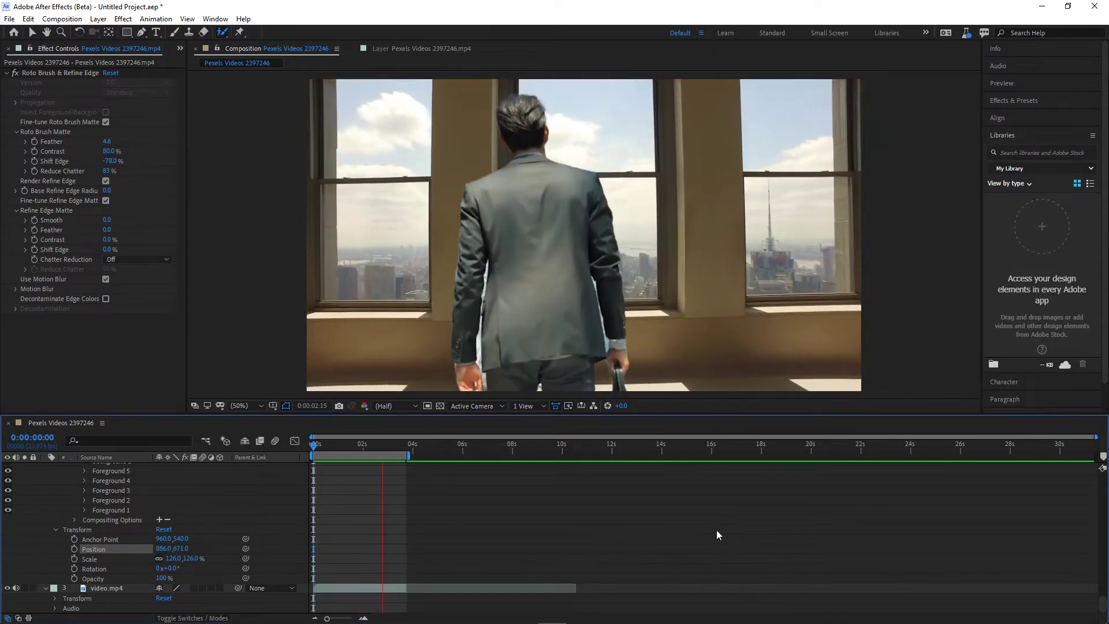
- Review the frozen roto selection in the layer view, fitted to the viewer and played from the first frame
click(387, 50)
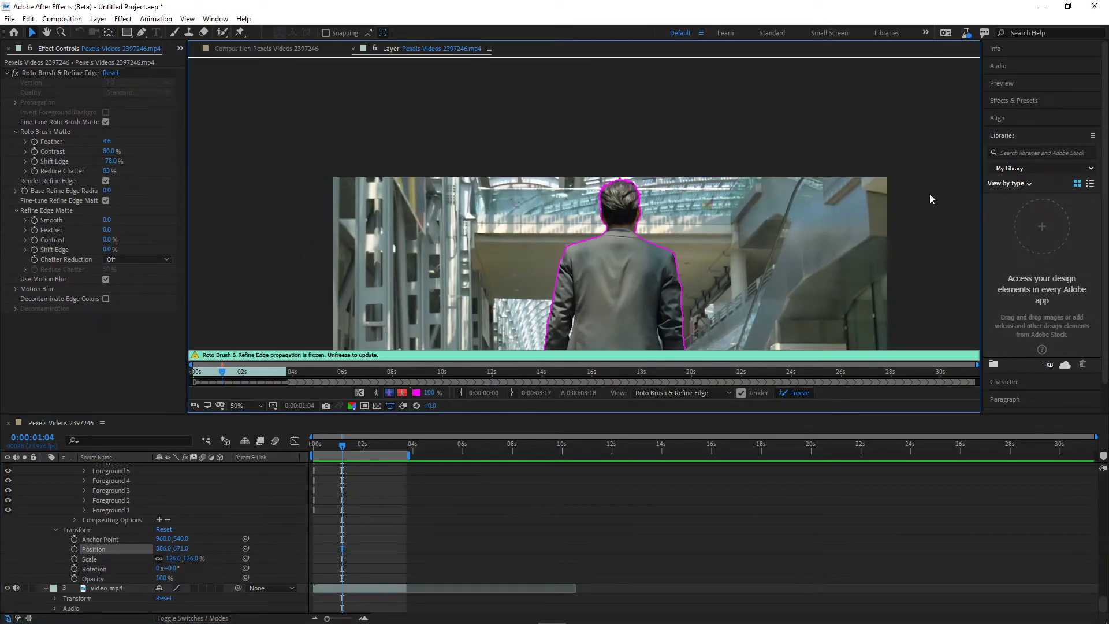
click(251, 404)
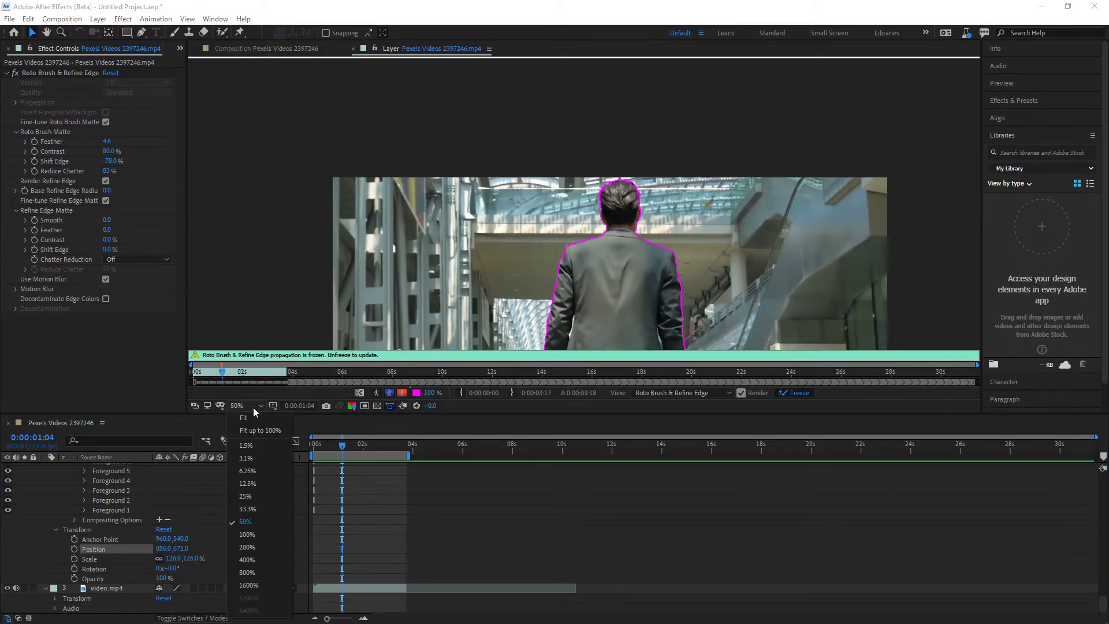
click(254, 370)
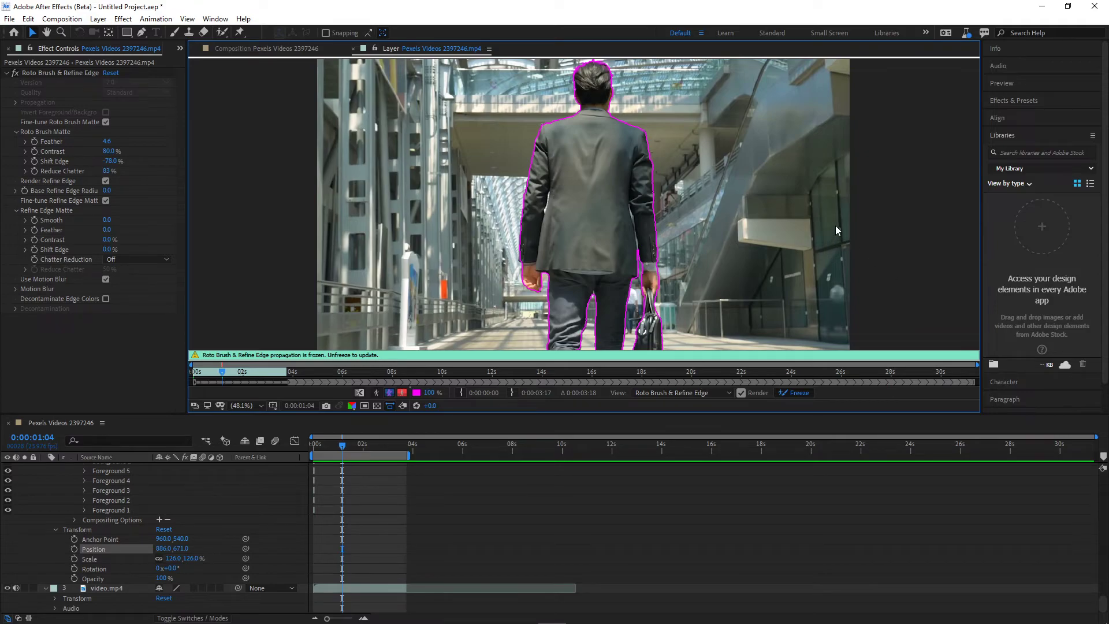
key(Home)
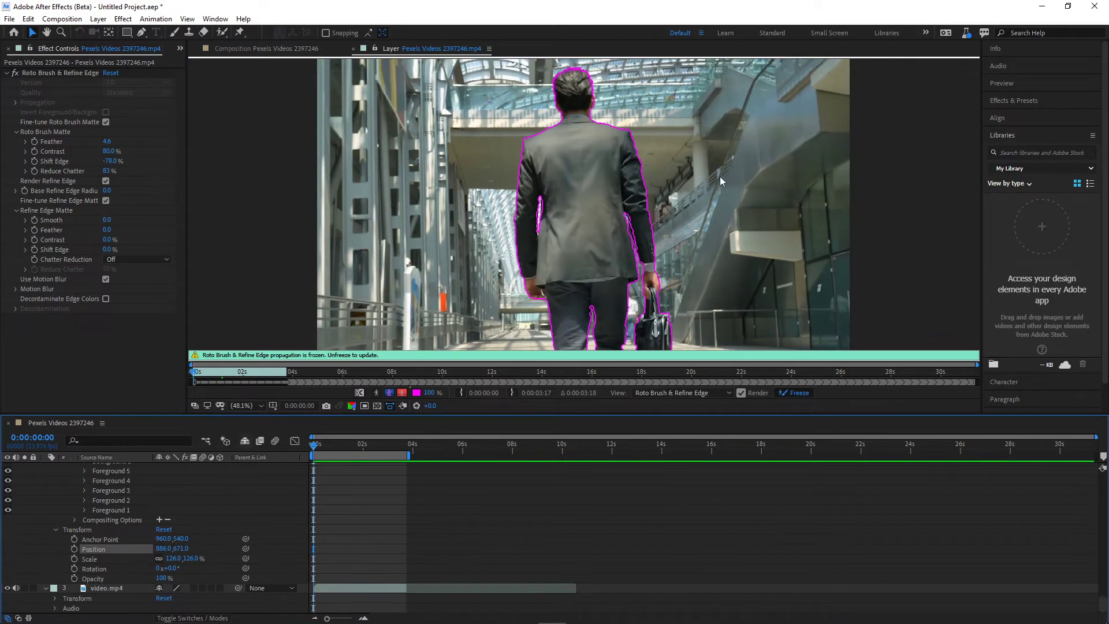
key(space)
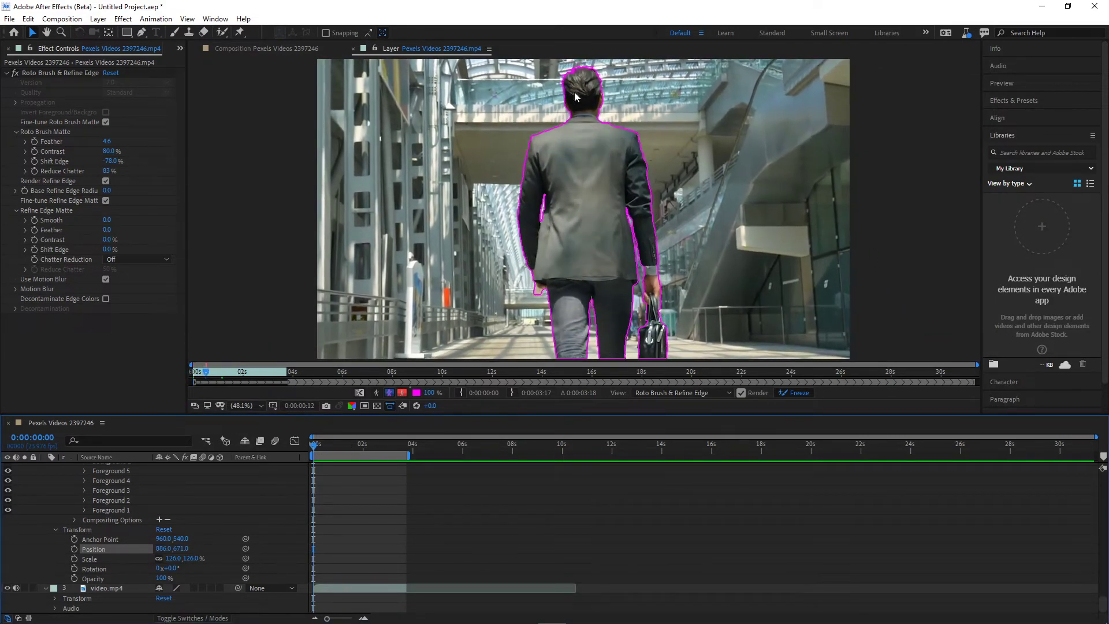